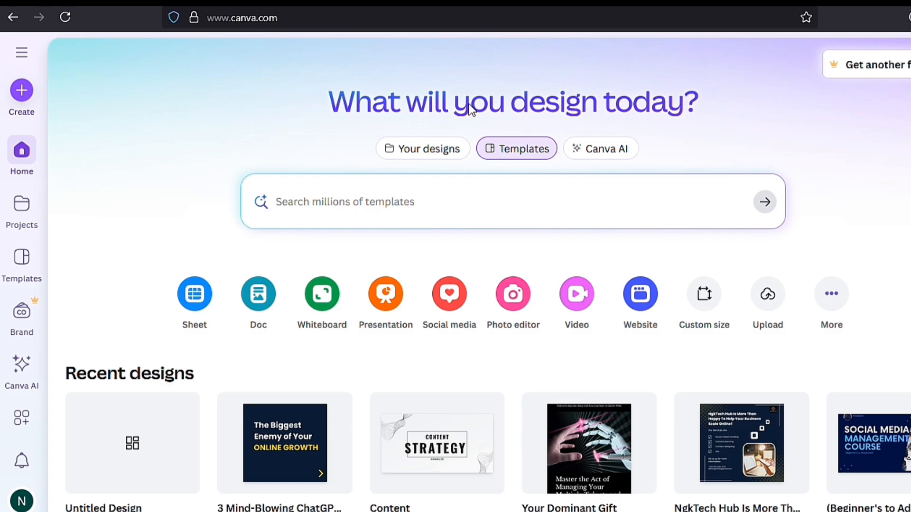
# Step: Create a blank landscape video design
pyautogui.click(573, 296)
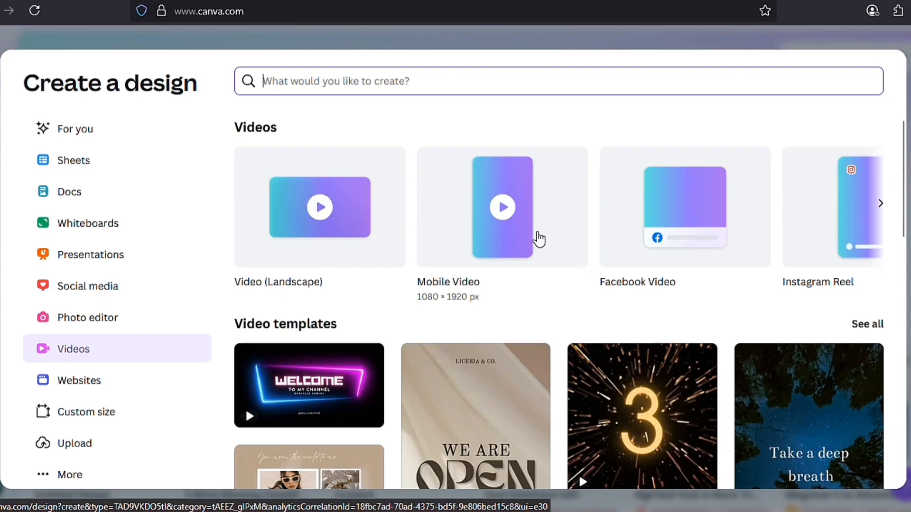
pyautogui.click(327, 193)
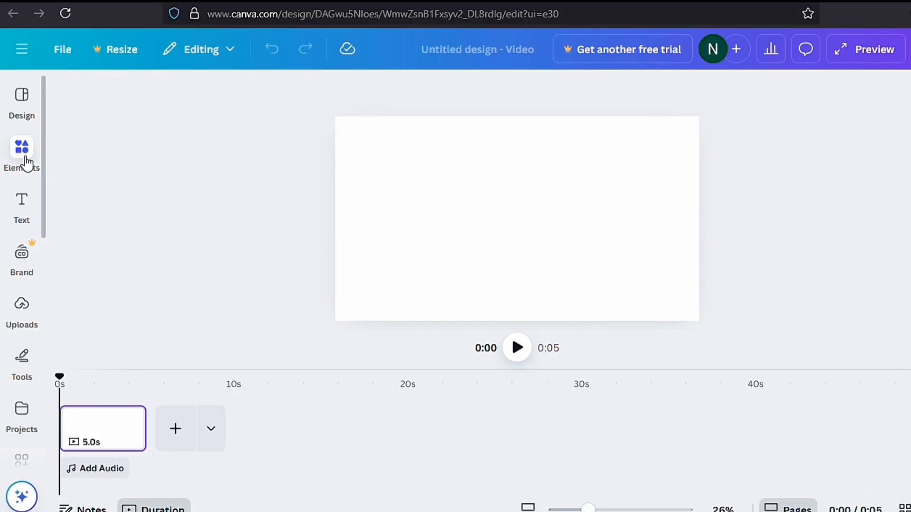
# Step: Search the elements library for "garden" and browse all the matching graphics
pyautogui.click(25, 159)
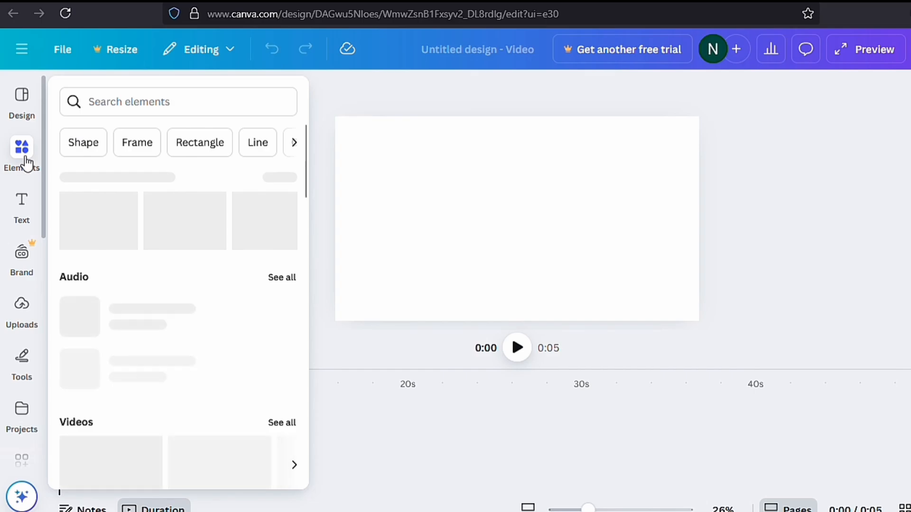
pyautogui.click(488, 187)
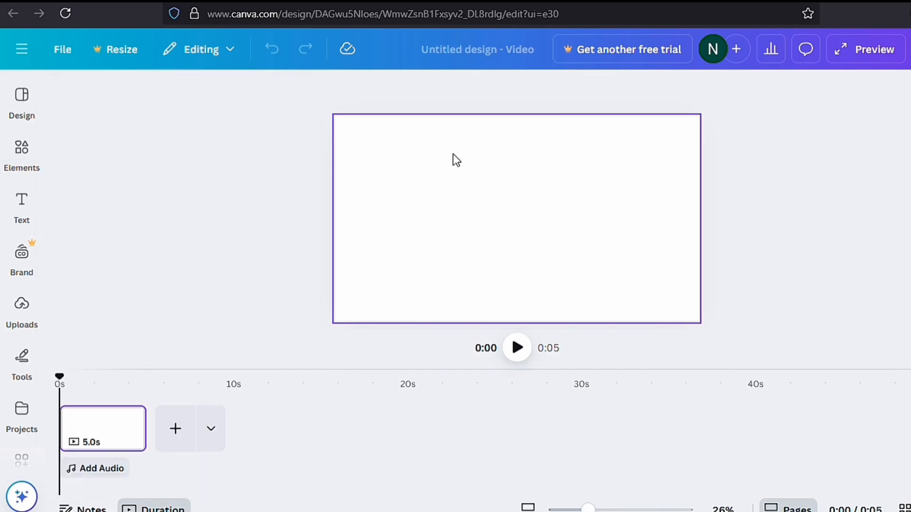
pyautogui.click(34, 156)
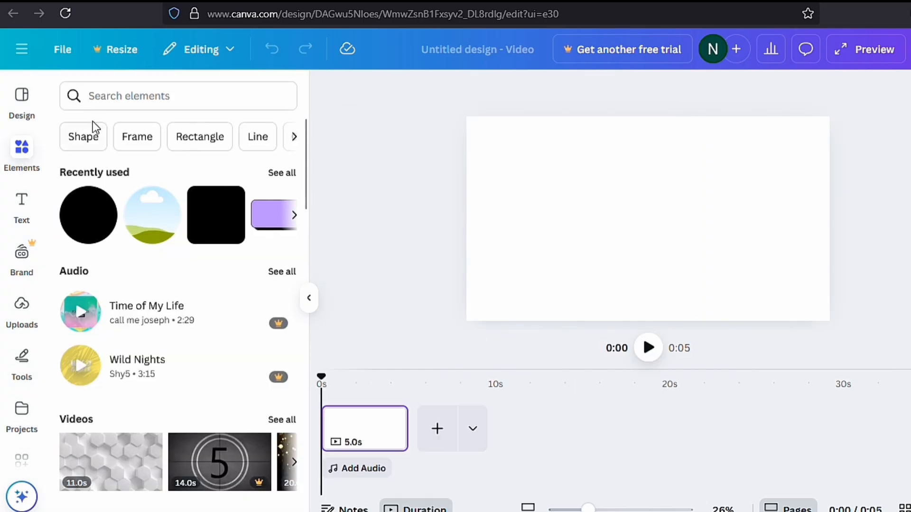
pyautogui.click(119, 101)
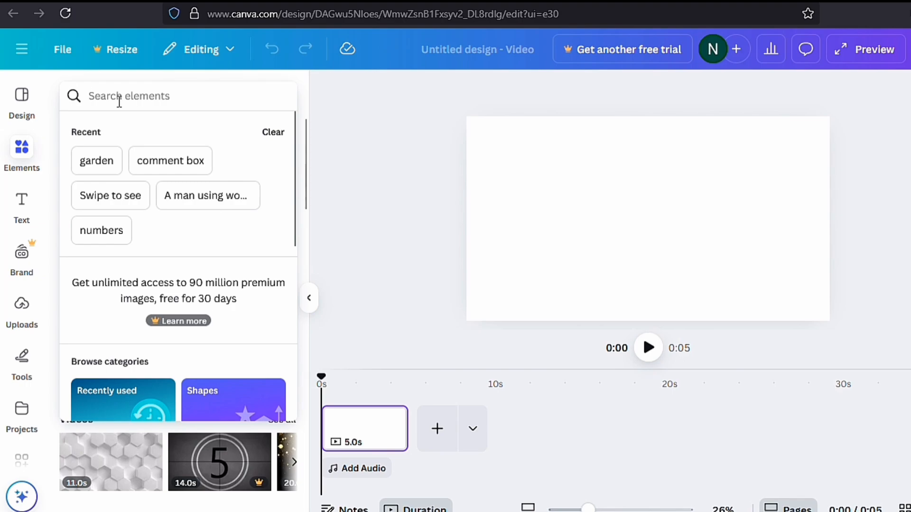
pyautogui.click(97, 162)
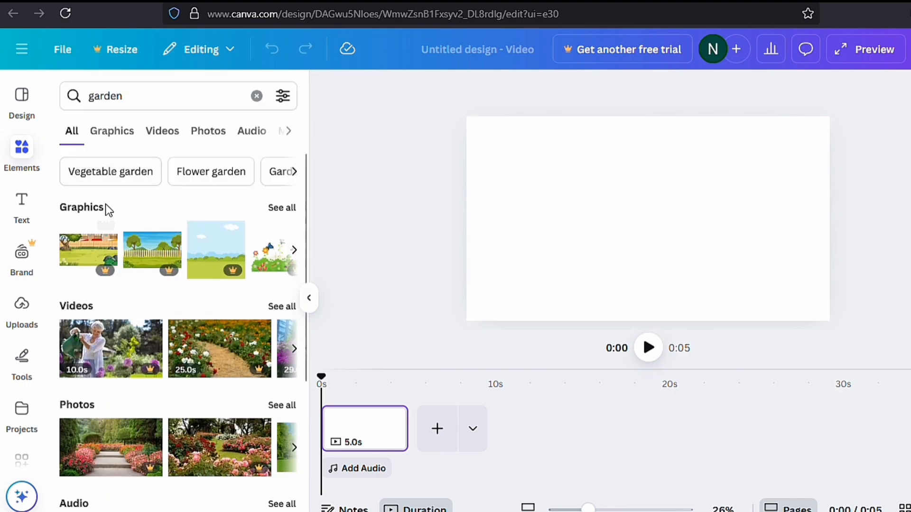
pyautogui.click(291, 207)
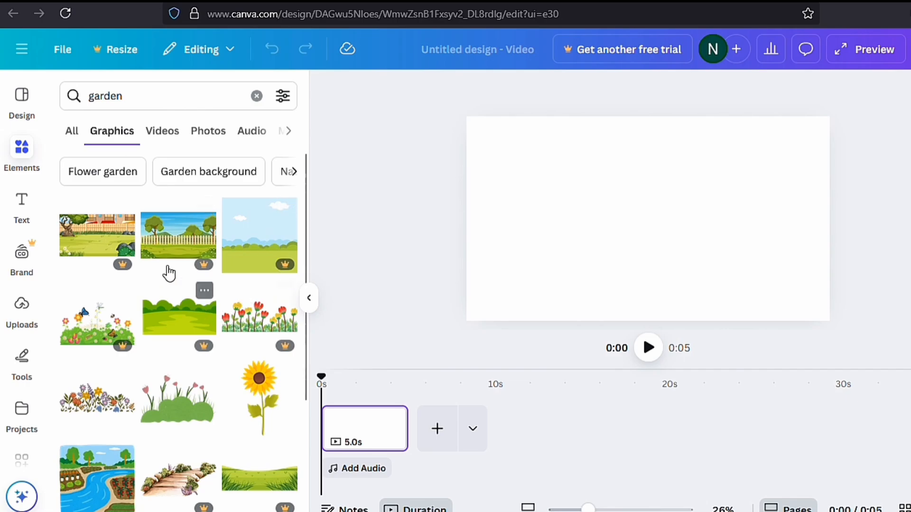
pyautogui.scroll(-10, 283, 268)
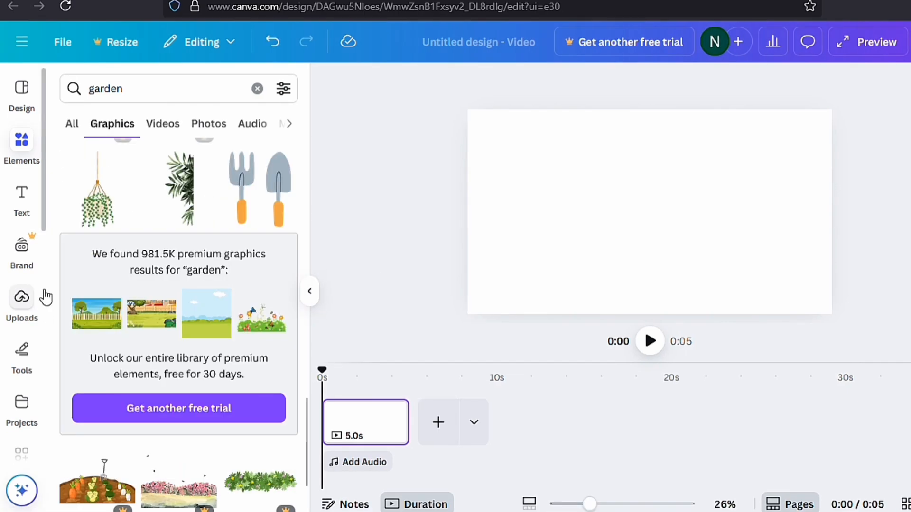
# Step: Open the Magic Media image generator and enter the image description "garden landscape"
pyautogui.click(46, 253)
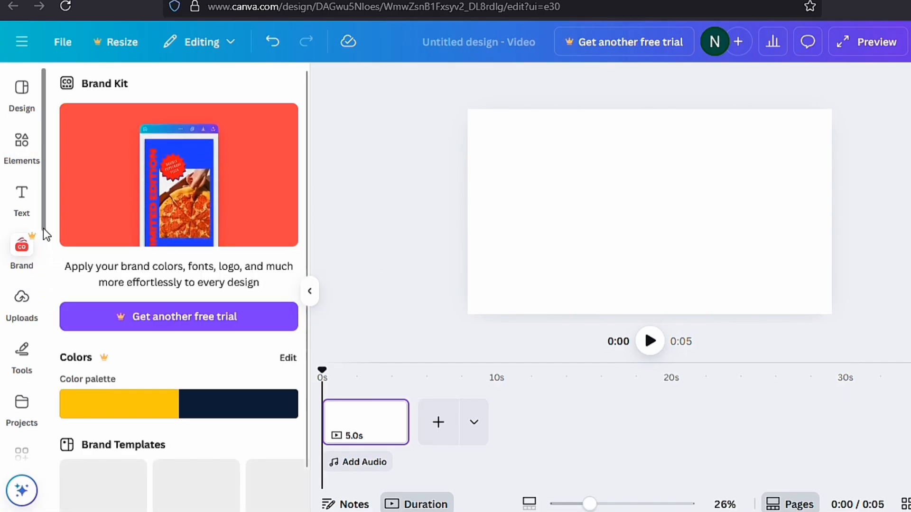
pyautogui.scroll(-4, 52, 303)
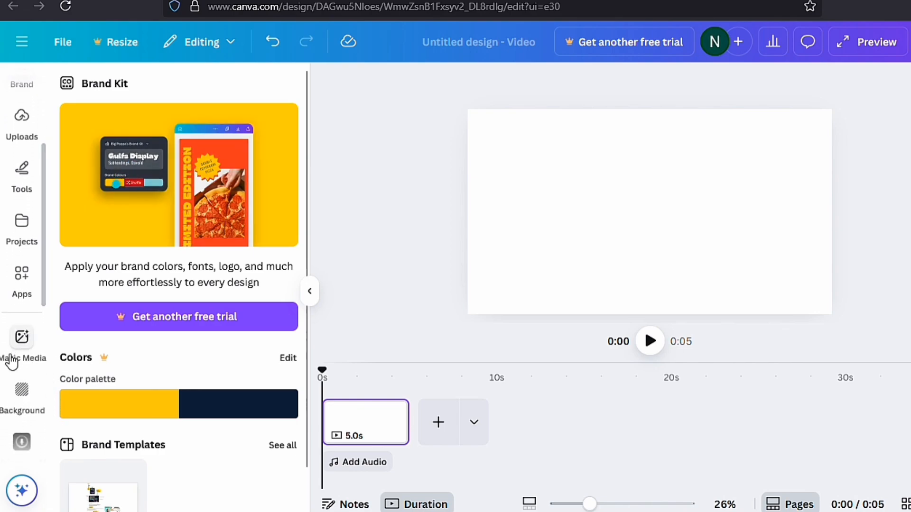
pyautogui.click(12, 361)
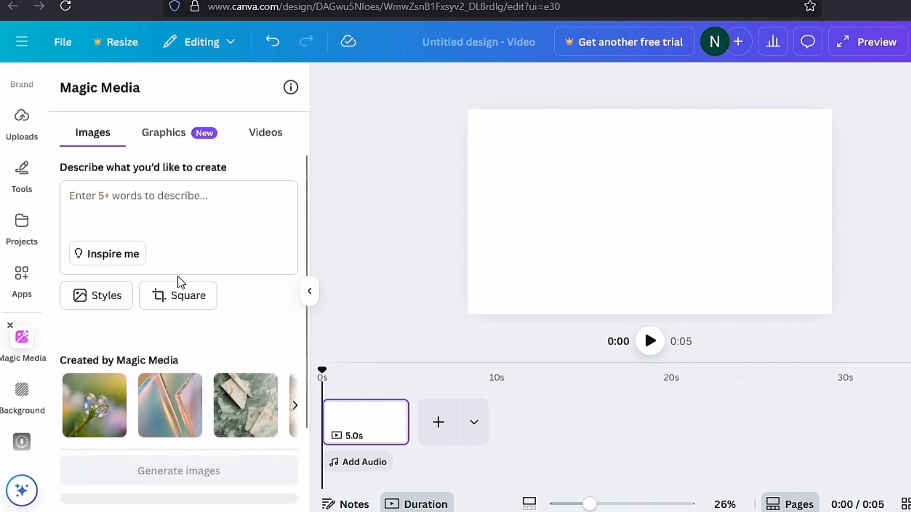
pyautogui.click(120, 192)
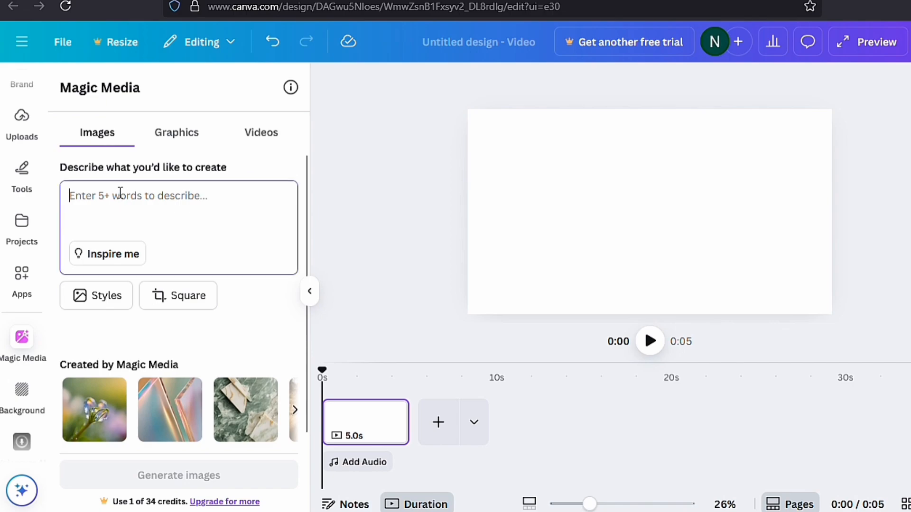
pyautogui.write('garden landscape')
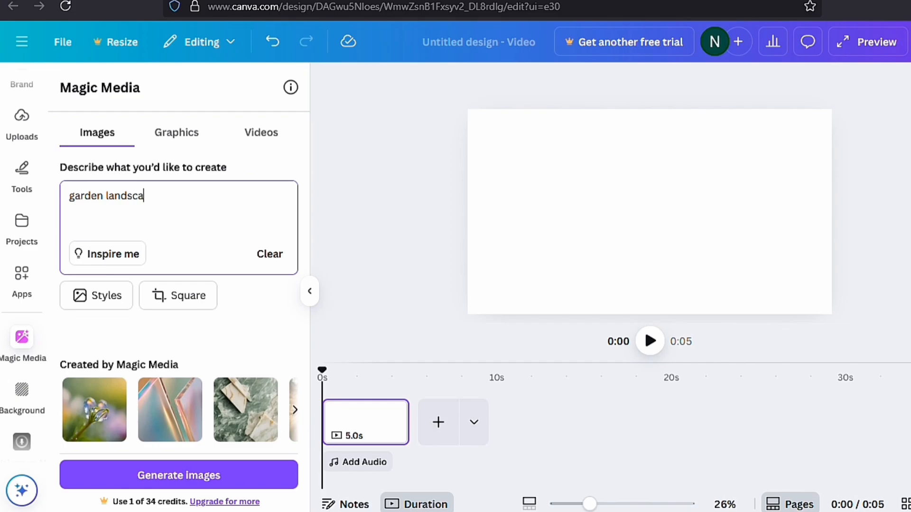
# Step: Set the image style to Anime and the aspect ratio to Landscape
pyautogui.click(105, 303)
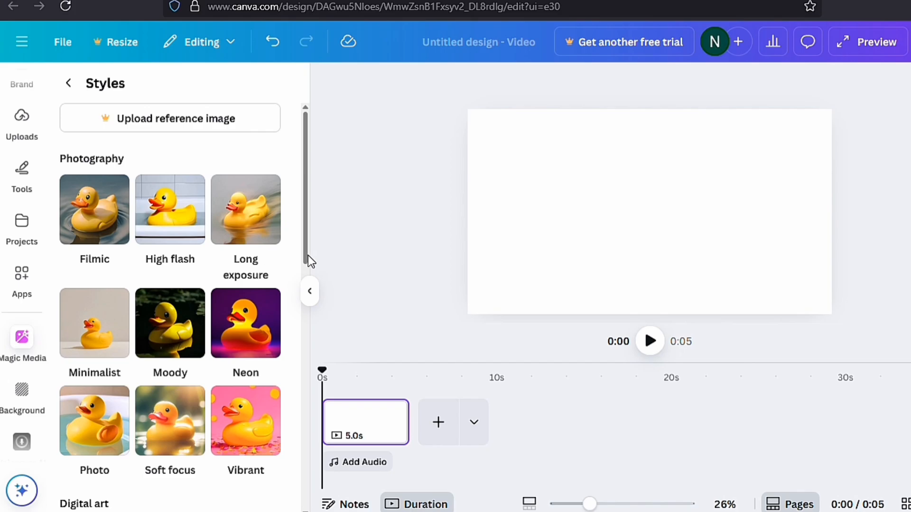
pyautogui.moveTo(309, 255); pyautogui.dragTo(301, 371)
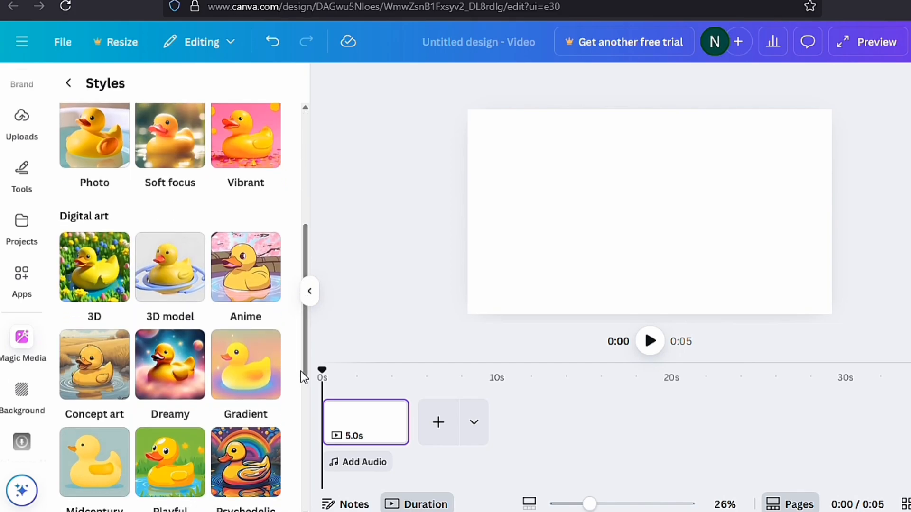
pyautogui.click(260, 278)
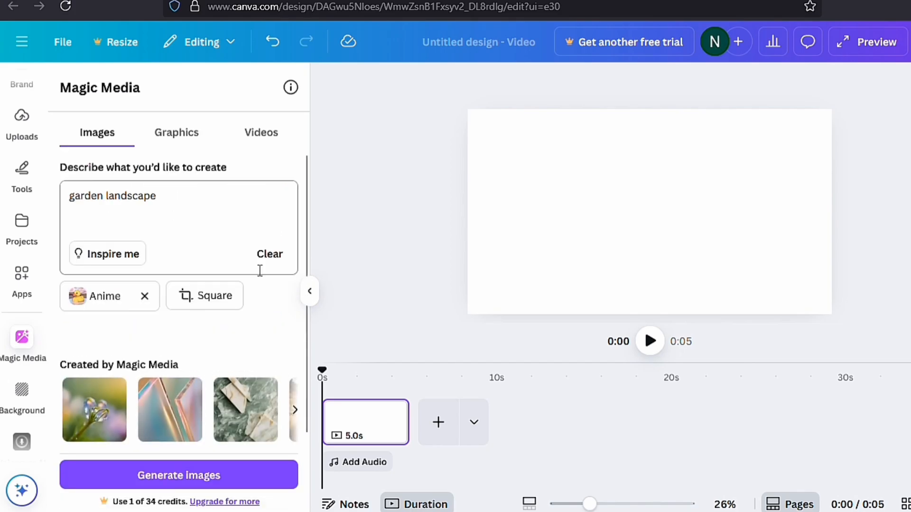
pyautogui.click(207, 298)
pyautogui.click(190, 169)
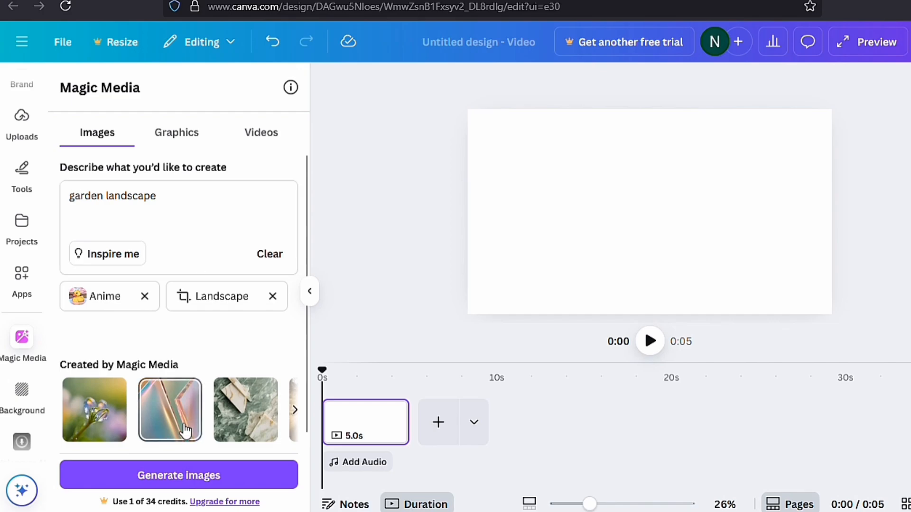
# Step: Generate the garden images and add the one with red-roofed houses beside a curved path to the page
pyautogui.click(175, 475)
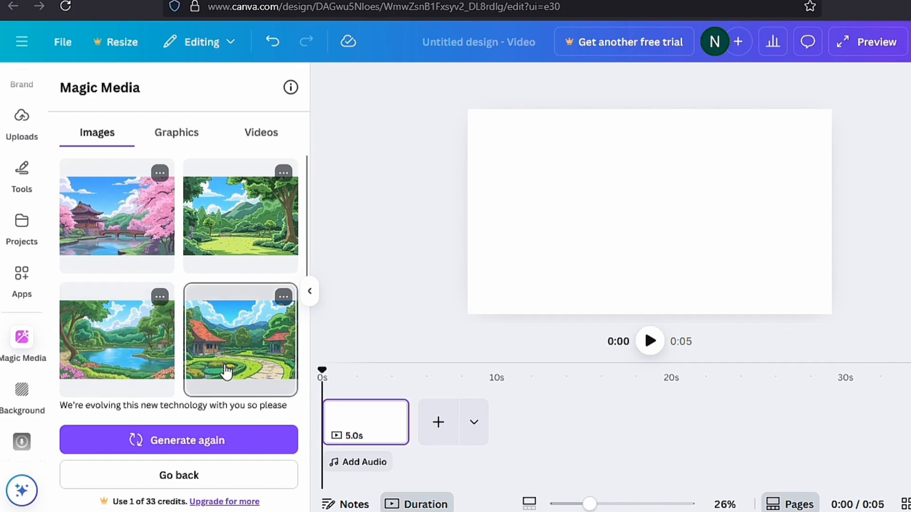
pyautogui.click(201, 322)
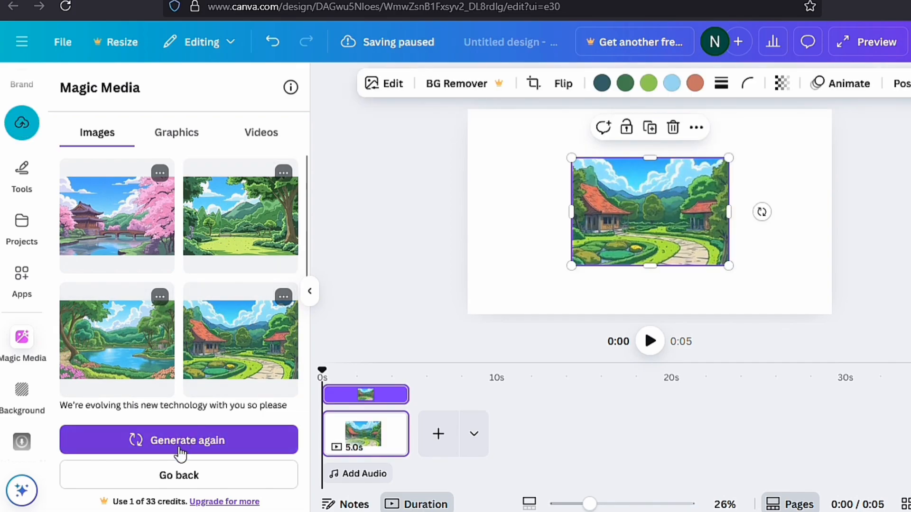
# Step: Generate a new set of garden images and set the one with wooden pavilions as the page background
pyautogui.click(179, 447)
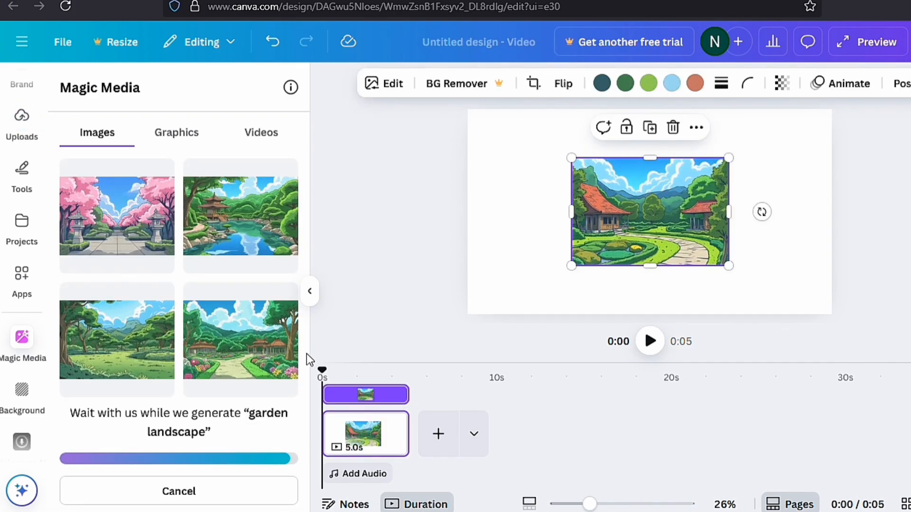
pyautogui.click(241, 340)
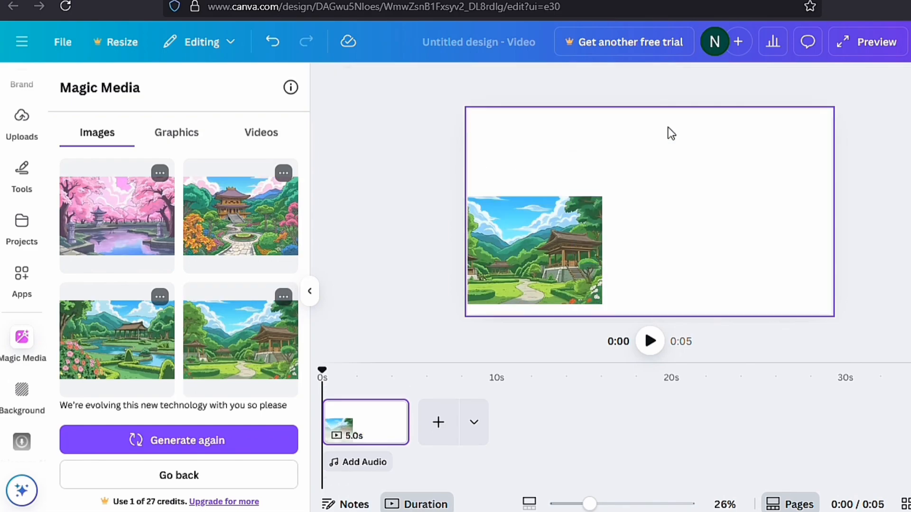
pyautogui.rightClick(617, 207)
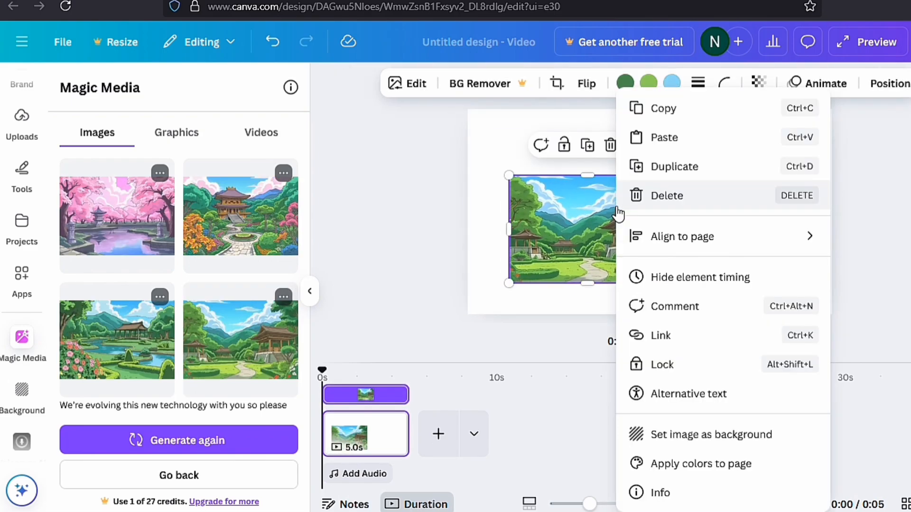
pyautogui.click(677, 433)
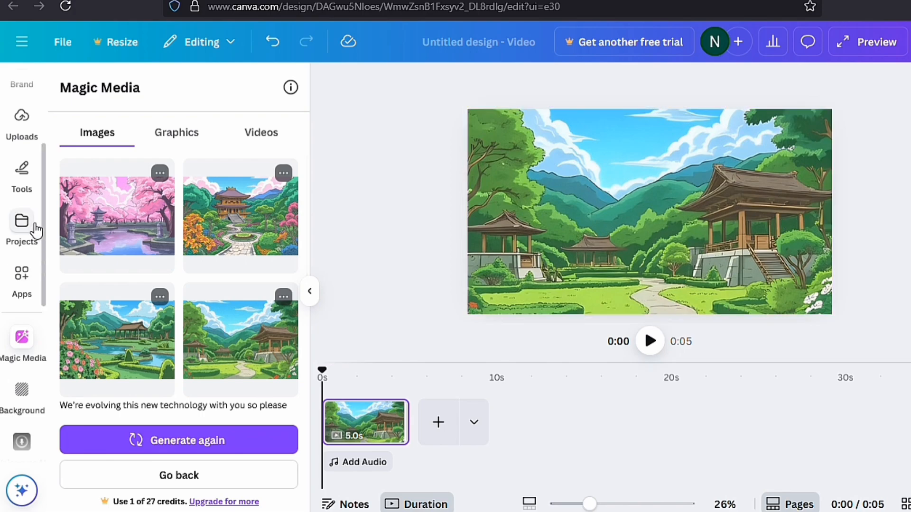
# Step: Search the elements library for "boy" graphics in place of the garden search
pyautogui.scroll(3, 44, 158)
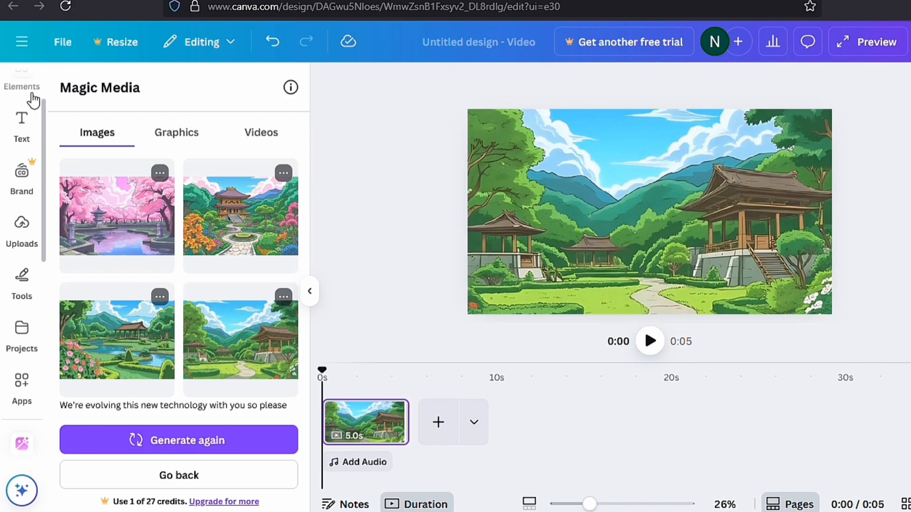
pyautogui.click(31, 93)
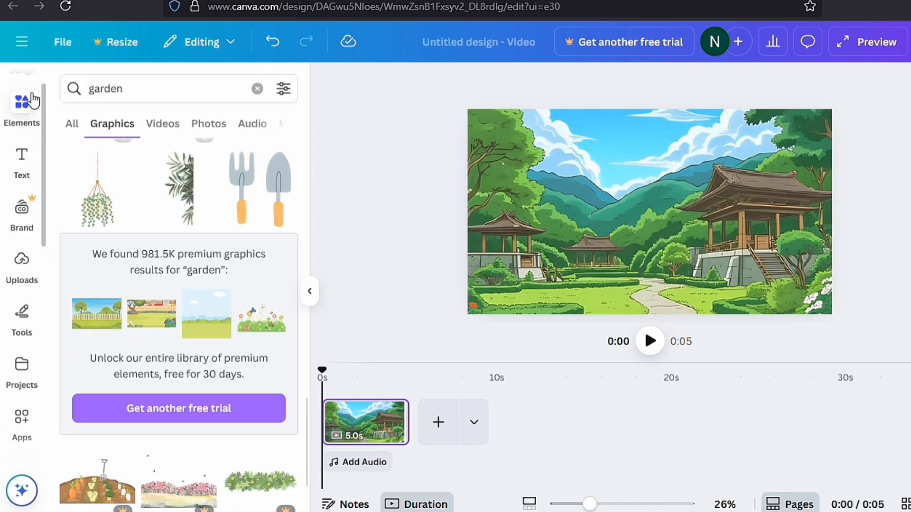
pyautogui.click(128, 91)
pyautogui.hotkey('ctrl', 'a')
pyautogui.press('BackSpace')
pyautogui.write('boy')
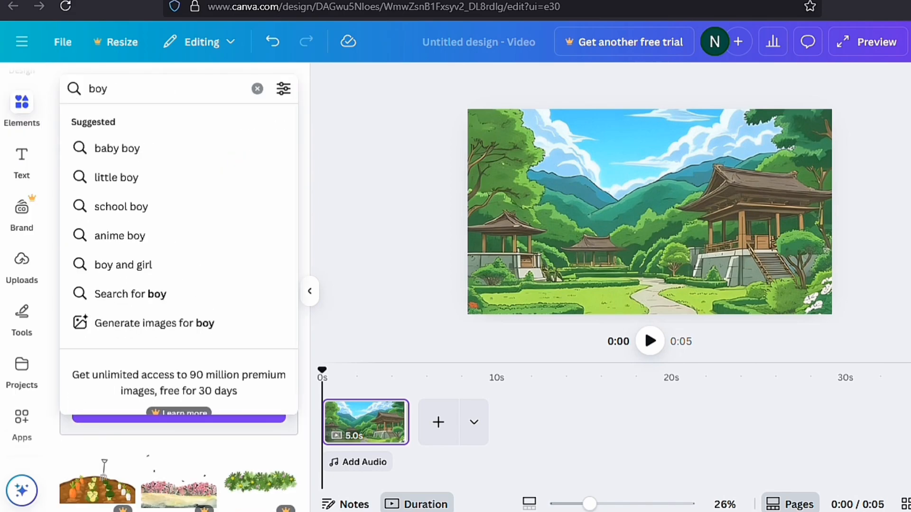
pyautogui.press('Return')
# Step: Refine the graphics search to "walking boy" and filter the results to animated graphics
pyautogui.click(90, 89)
pyautogui.write('wa')
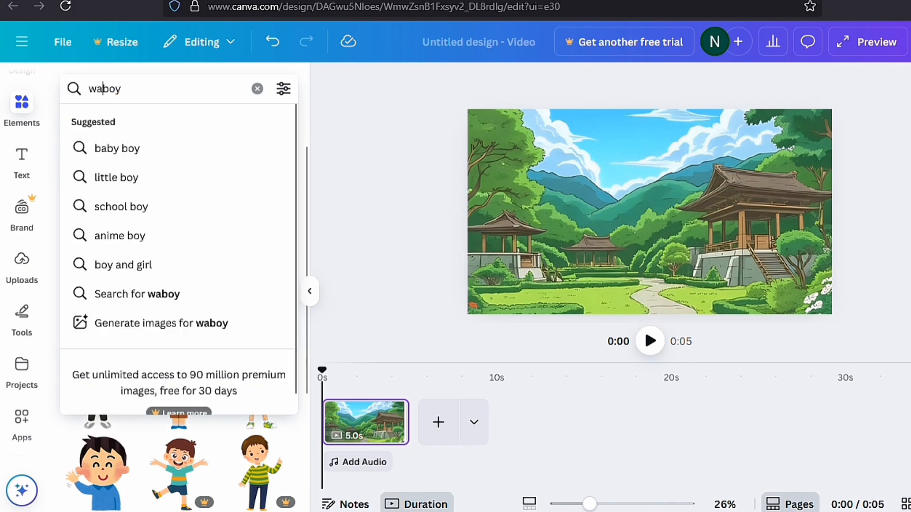
pyautogui.write('lking')
pyautogui.press('Return')
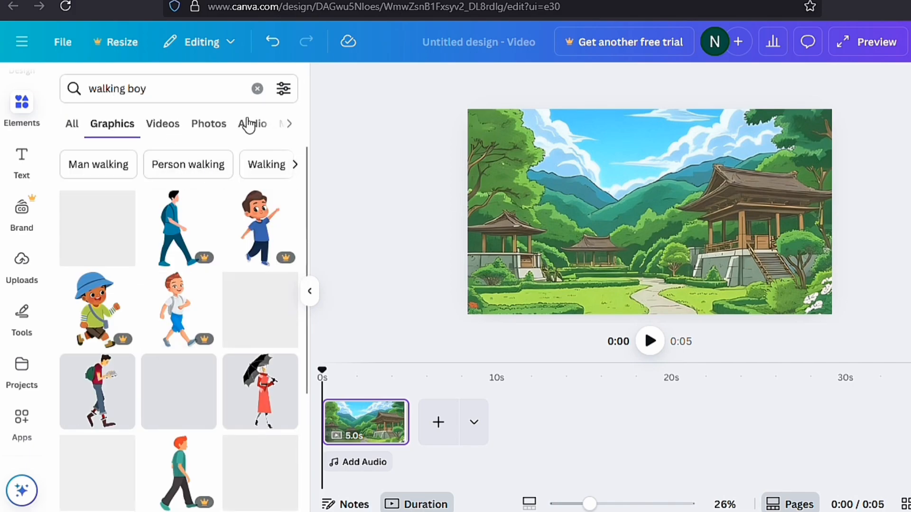
pyautogui.click(283, 88)
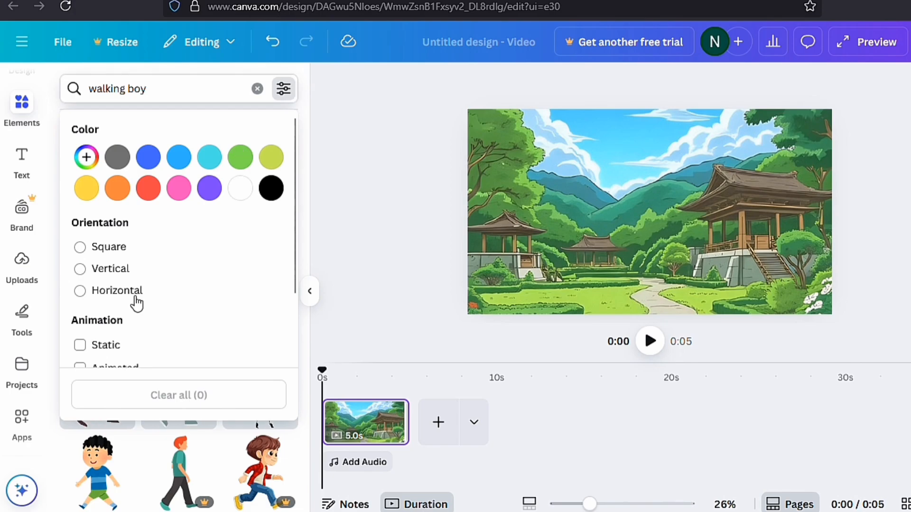
pyautogui.click(85, 368)
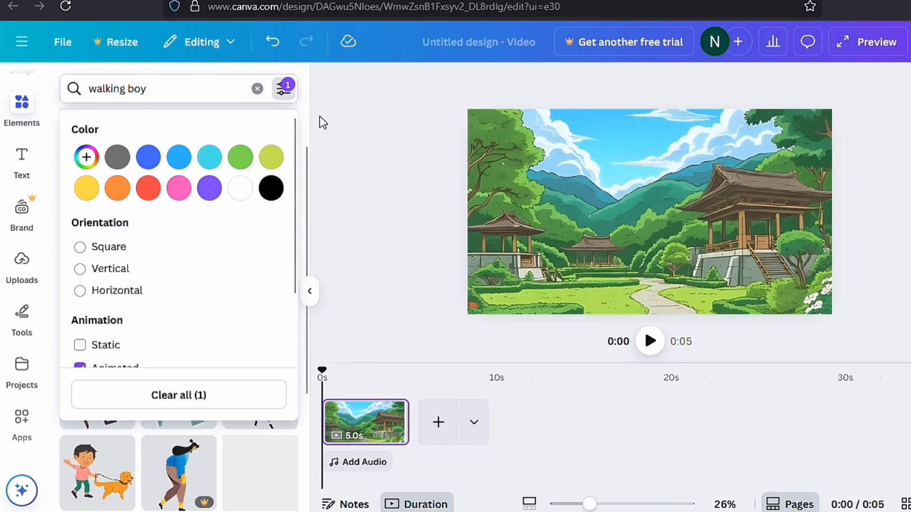
pyautogui.click(331, 138)
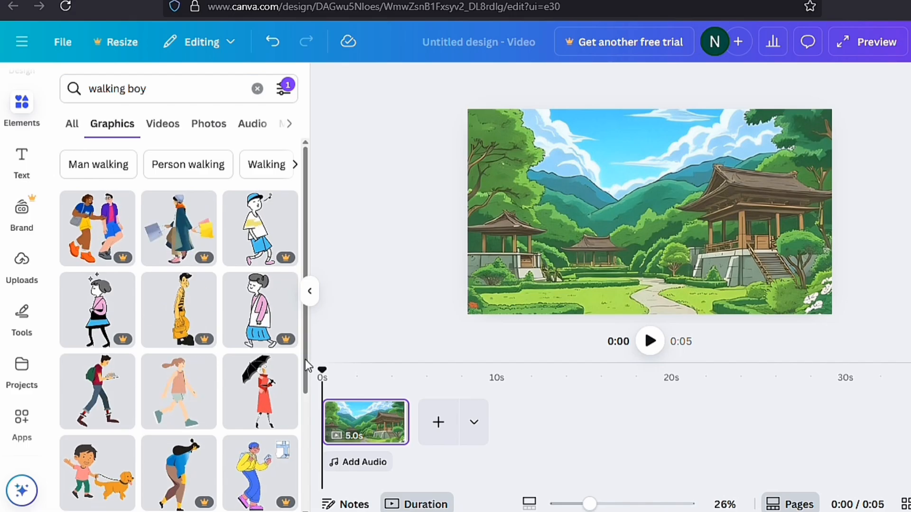
# Step: Find the boy in a green helmet riding a bicycle among the results and add him to the page
pyautogui.scroll(-10, 277, 364)
pyautogui.scroll(-3, 277, 364)
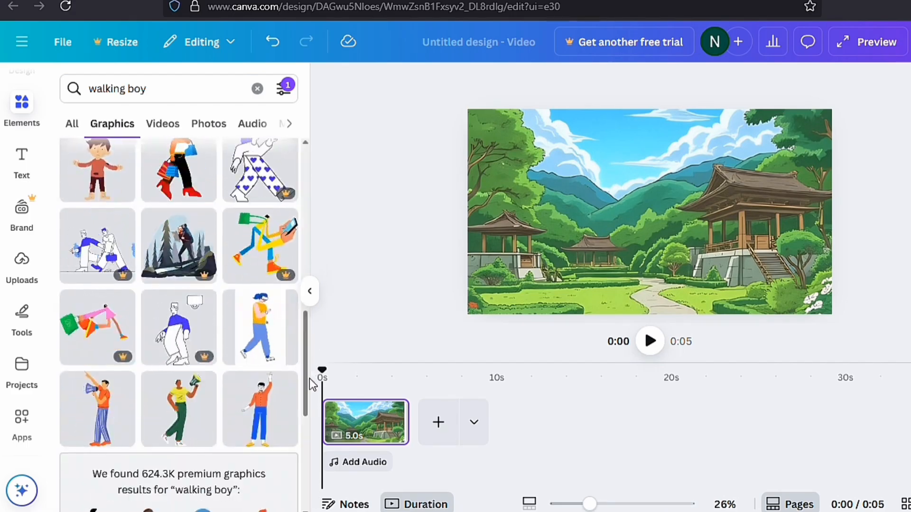
pyautogui.moveTo(306, 361); pyautogui.dragTo(315, 468)
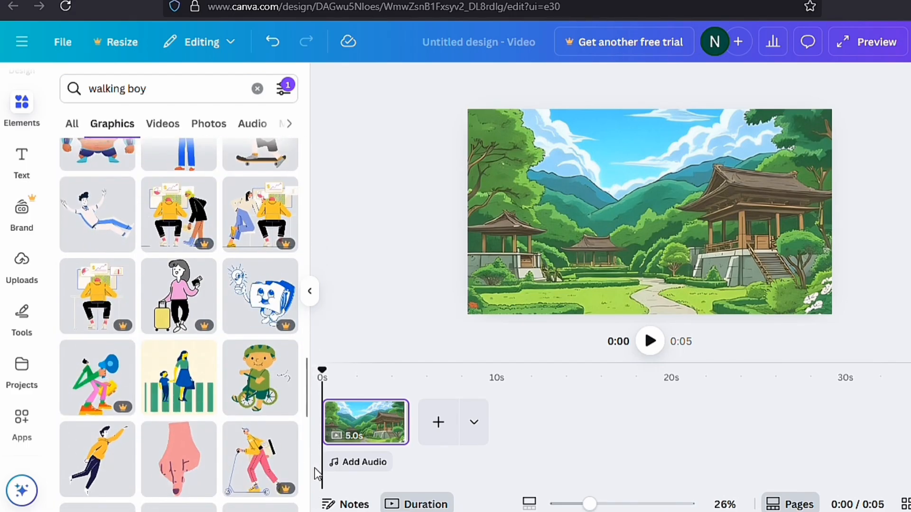
pyautogui.click(264, 399)
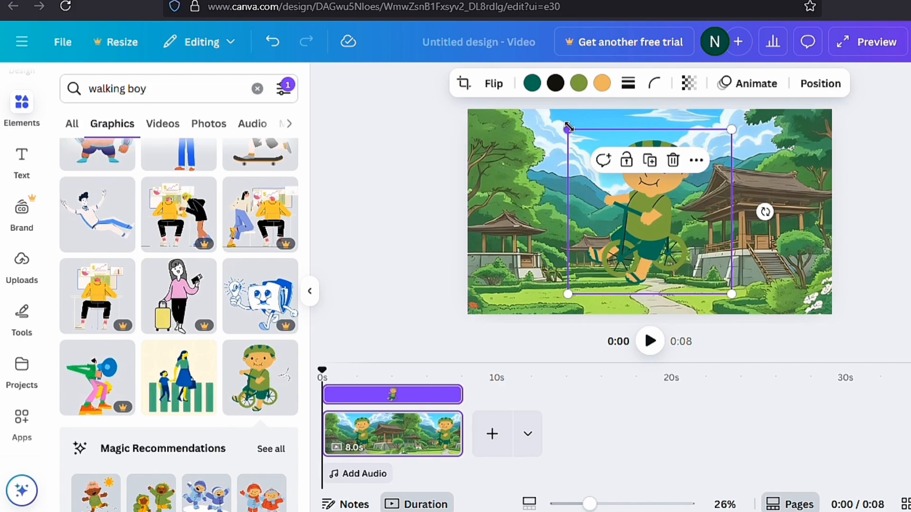
# Step: Shrink the bicycle boy to under half size and place him on the grass beside the large pavilion's stairs
pyautogui.moveTo(568, 129); pyautogui.dragTo(658, 220)
pyautogui.moveTo(725, 252); pyautogui.dragTo(762, 264)
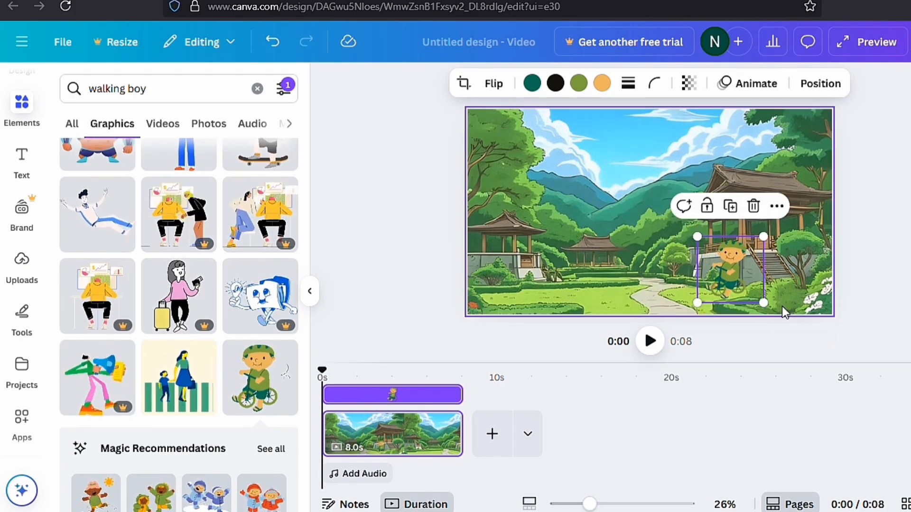
pyautogui.click(797, 328)
# Step: Create a custom animation path carrying the bicycle boy leftward across the garden to the small pavilion, and review its movement style options
pyautogui.click(723, 285)
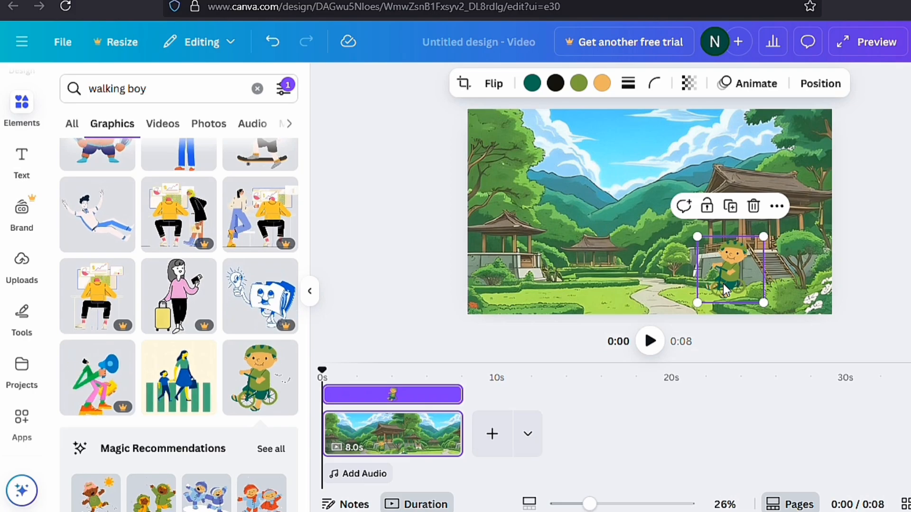
pyautogui.click(757, 84)
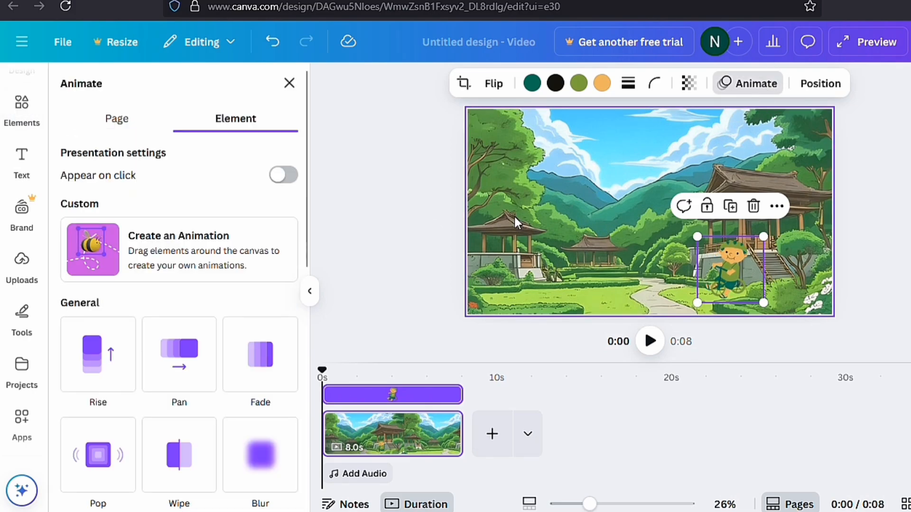
pyautogui.click(164, 243)
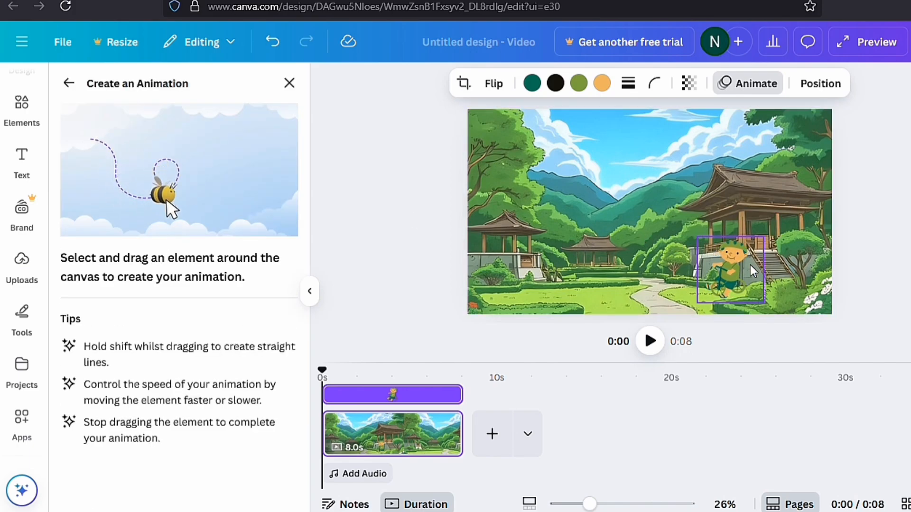
pyautogui.moveTo(750, 267)
pyautogui.mouseDown()
pyautogui.moveTo(633, 274)
pyautogui.moveTo(515, 266)
pyautogui.mouseUp()
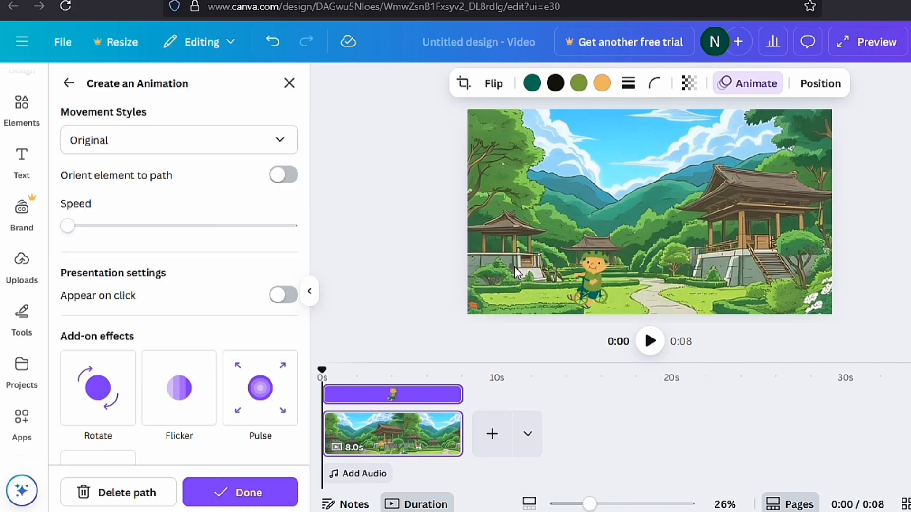
pyautogui.scroll(-1, 300, 292)
pyautogui.scroll(-1, 300, 291)
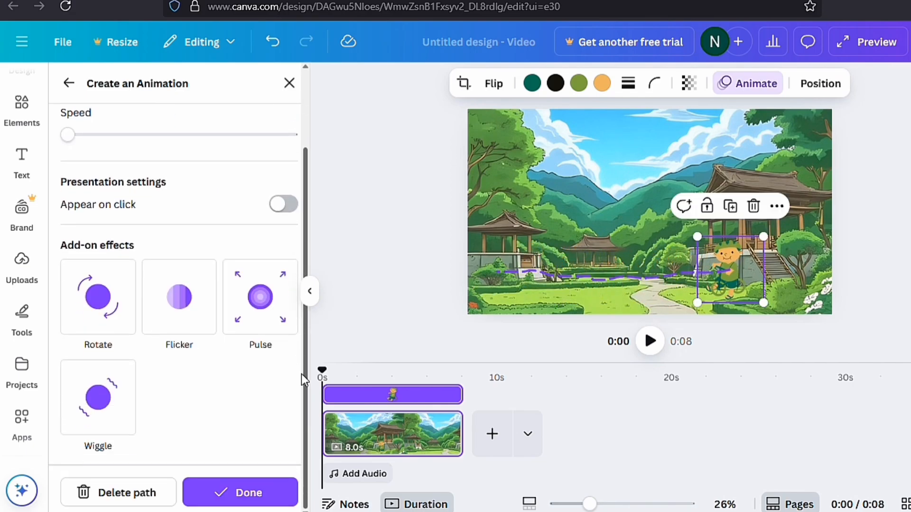
pyautogui.scroll(2, 299, 285)
pyautogui.click(284, 148)
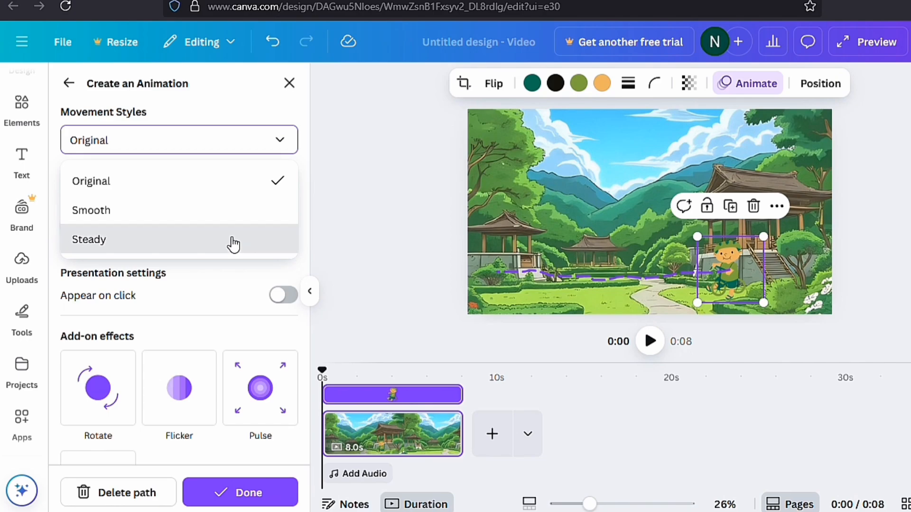
pyautogui.click(666, 419)
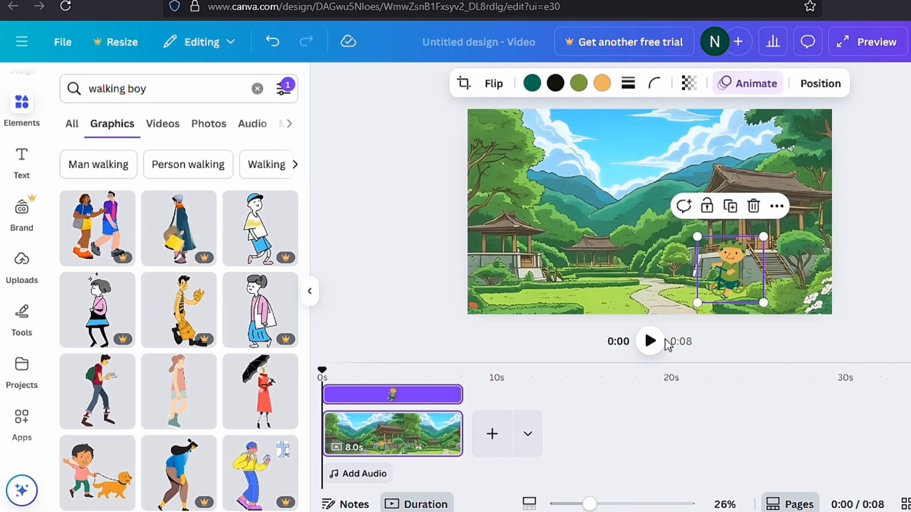
# Step: Add a new blank page to the video and search the elements library's graphics for "city"
pyautogui.click(492, 435)
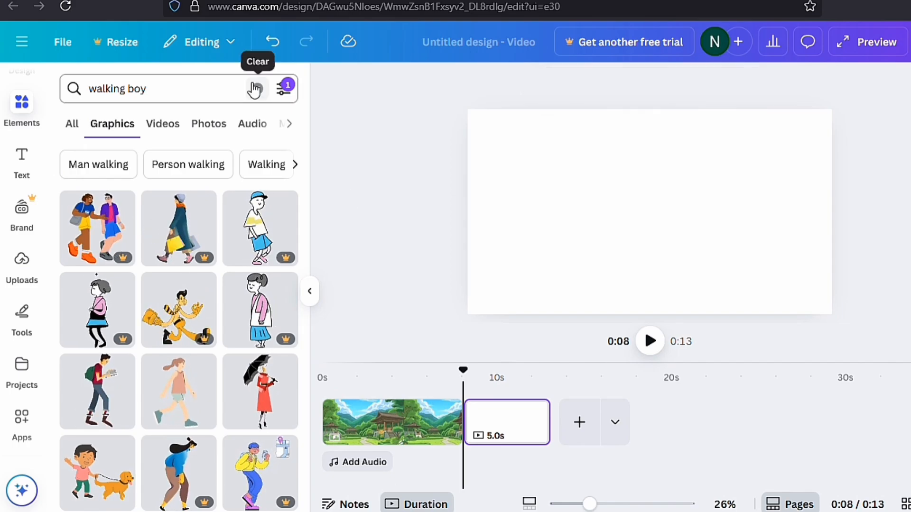
pyautogui.click(257, 89)
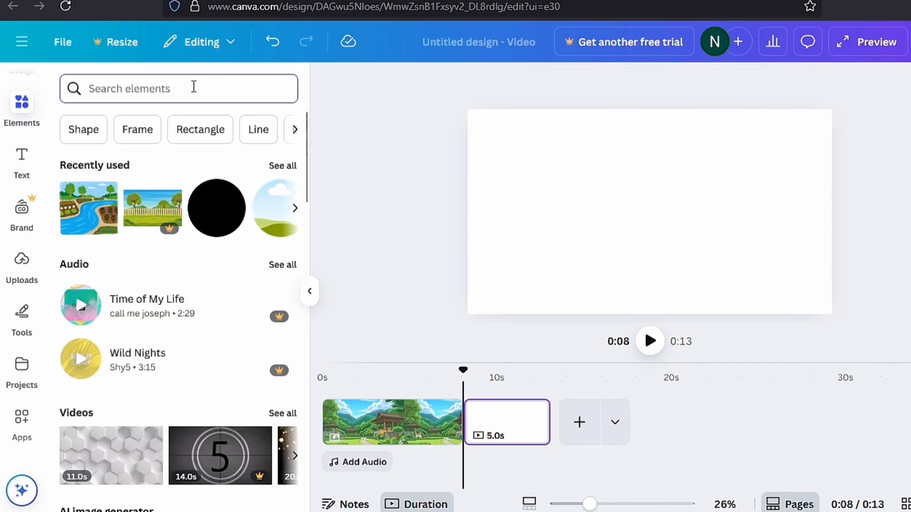
pyautogui.write('city')
pyautogui.press('Return')
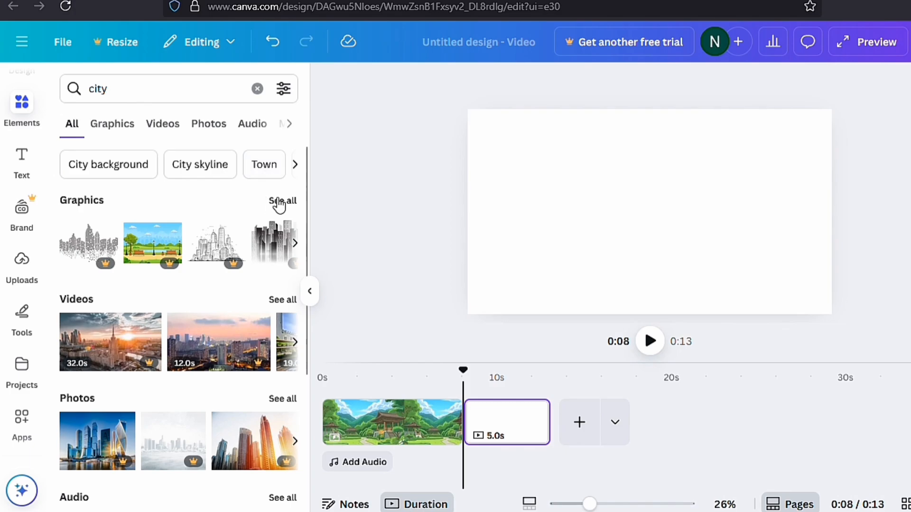
pyautogui.click(281, 201)
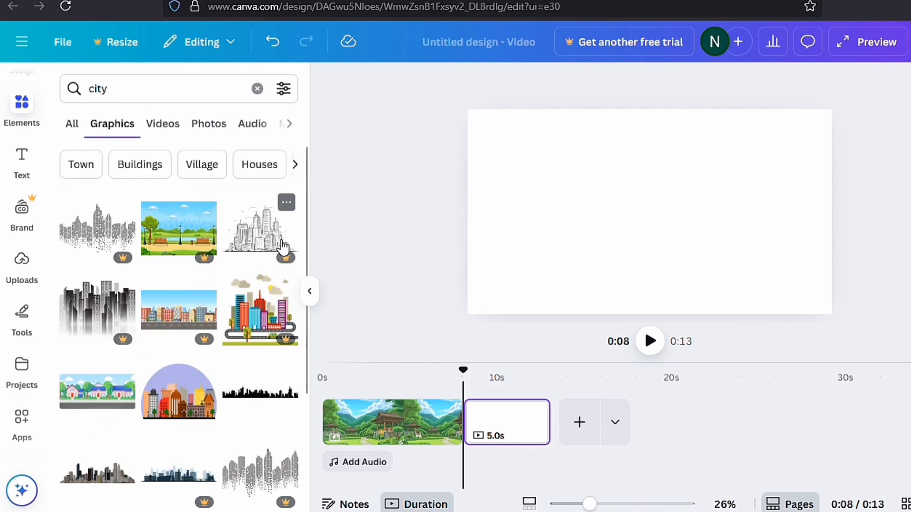
# Step: Add the graphic of pink houses with blue roofs along a street and set it as the new page's background
pyautogui.scroll(-3, 99, 246)
pyautogui.click(94, 261)
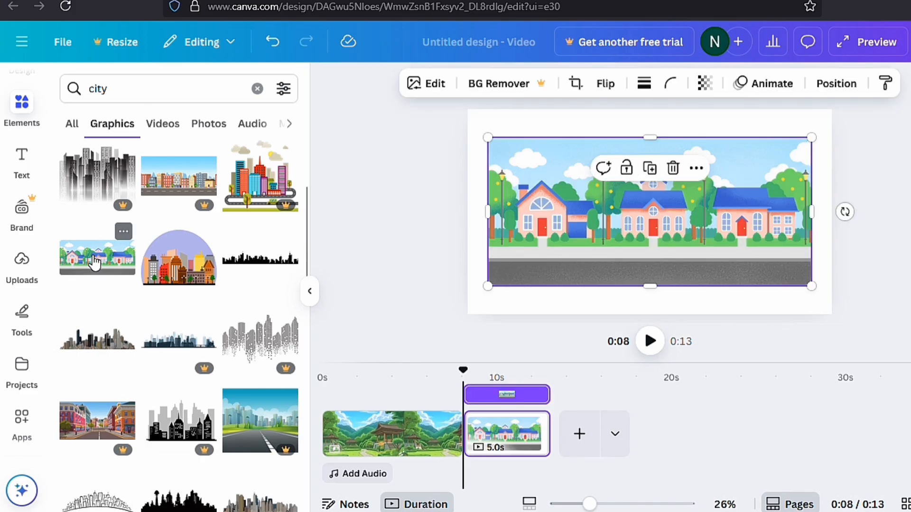
pyautogui.rightClick(670, 240)
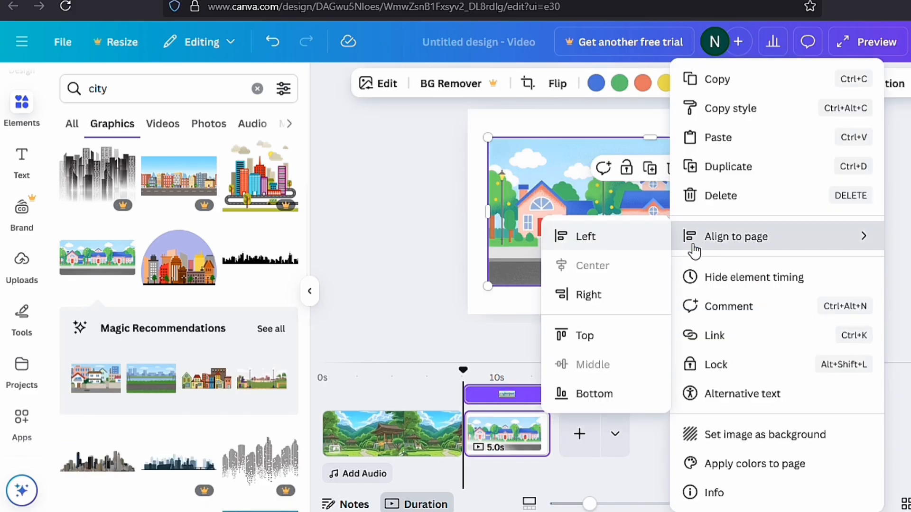
pyautogui.click(738, 435)
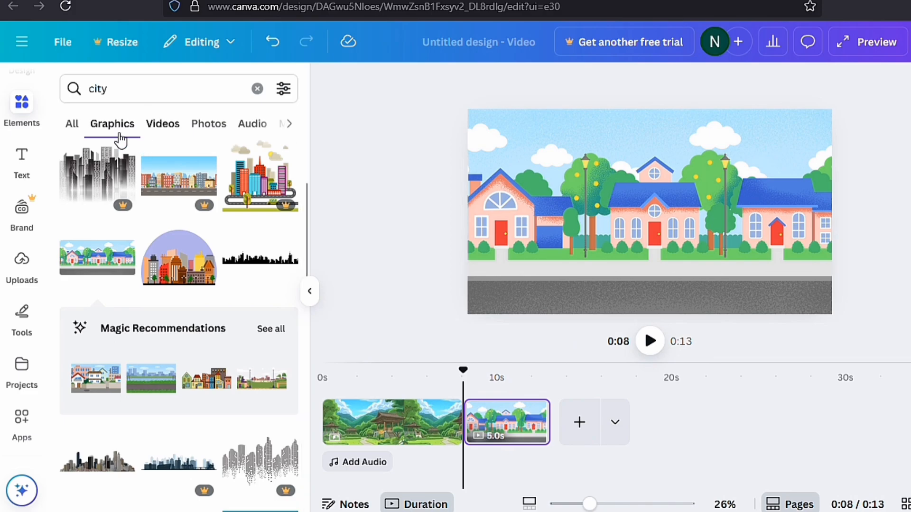
# Step: Replace the city search with "walking boy" and show all matching graphics
pyautogui.click(259, 94)
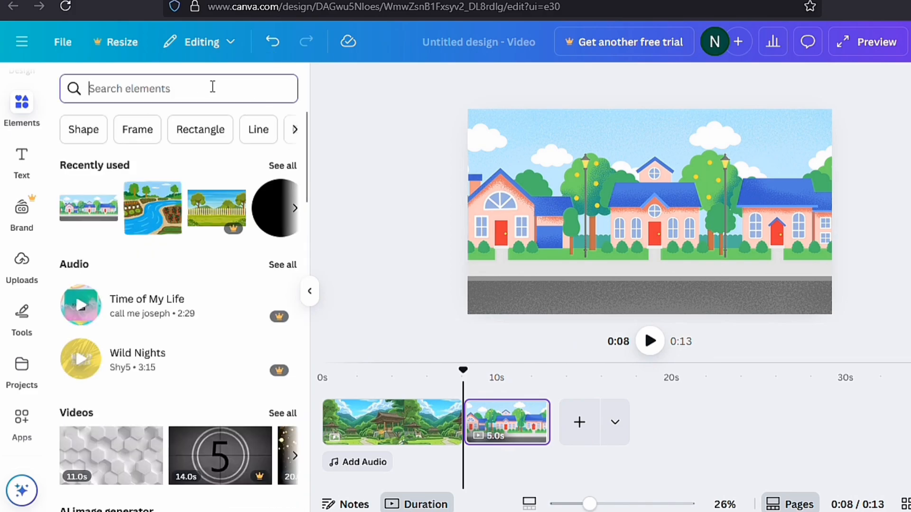
pyautogui.write('walking')
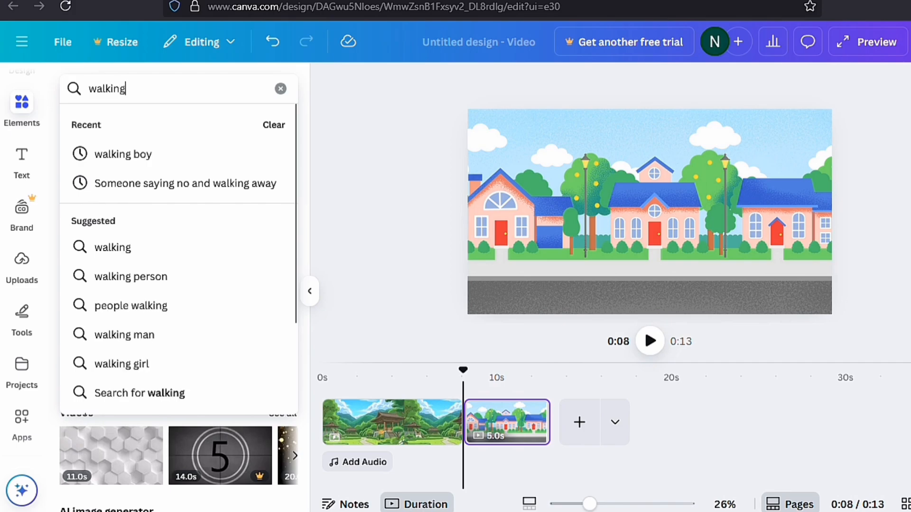
pyautogui.write(' boy')
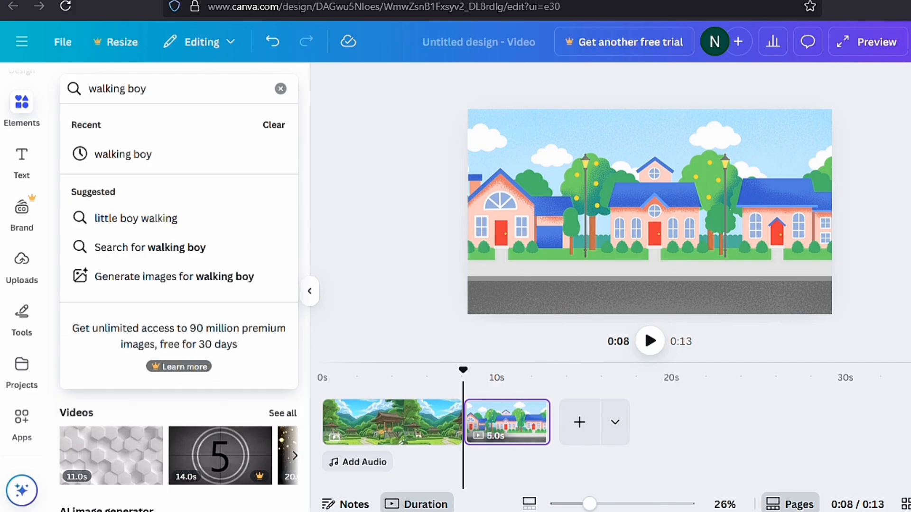
pyautogui.press('Return')
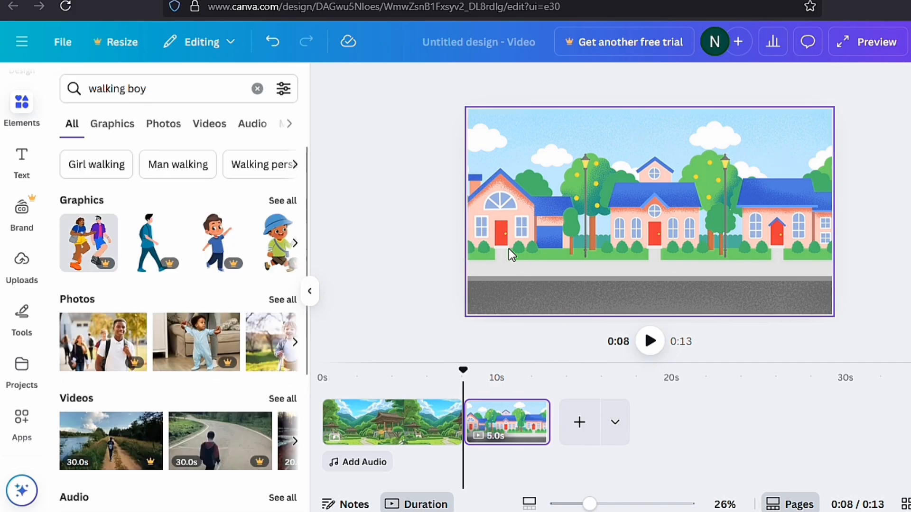
pyautogui.click(284, 201)
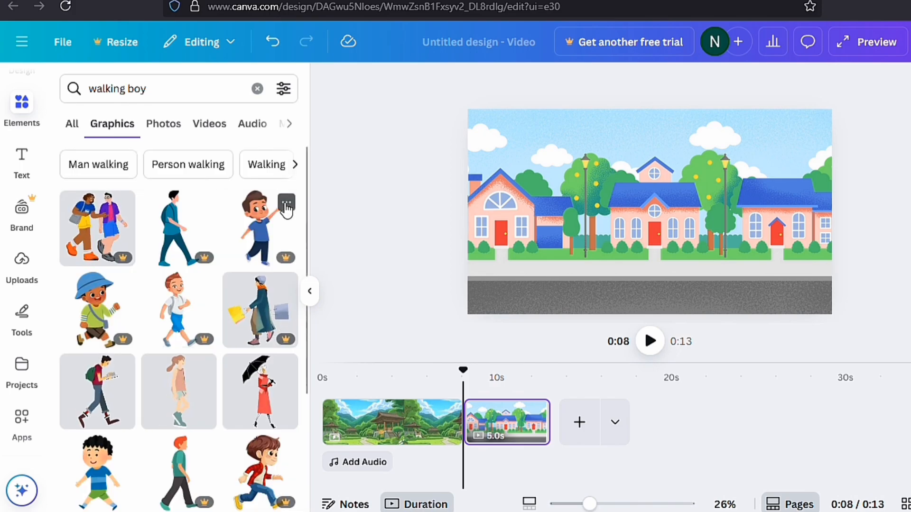
# Step: Filter the walking boy graphics to animated ones only
pyautogui.click(285, 90)
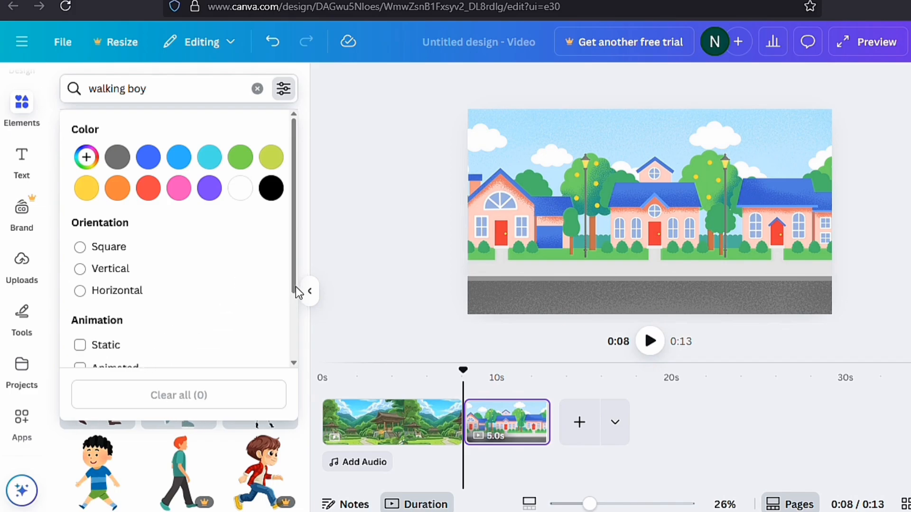
pyautogui.moveTo(295, 287); pyautogui.dragTo(294, 338)
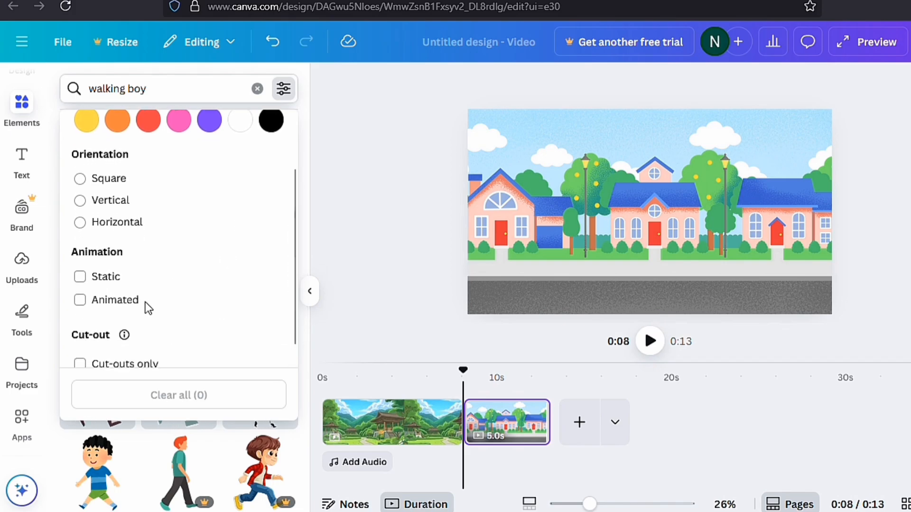
pyautogui.click(81, 301)
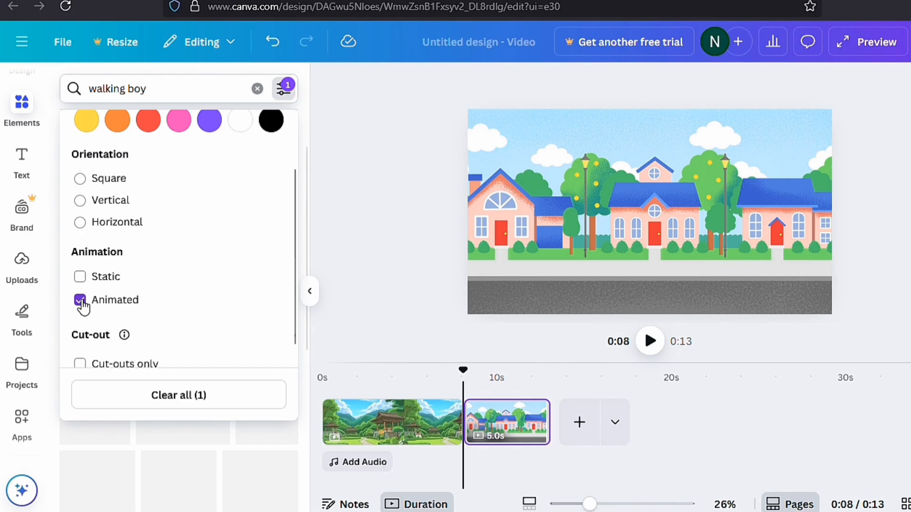
pyautogui.click(397, 223)
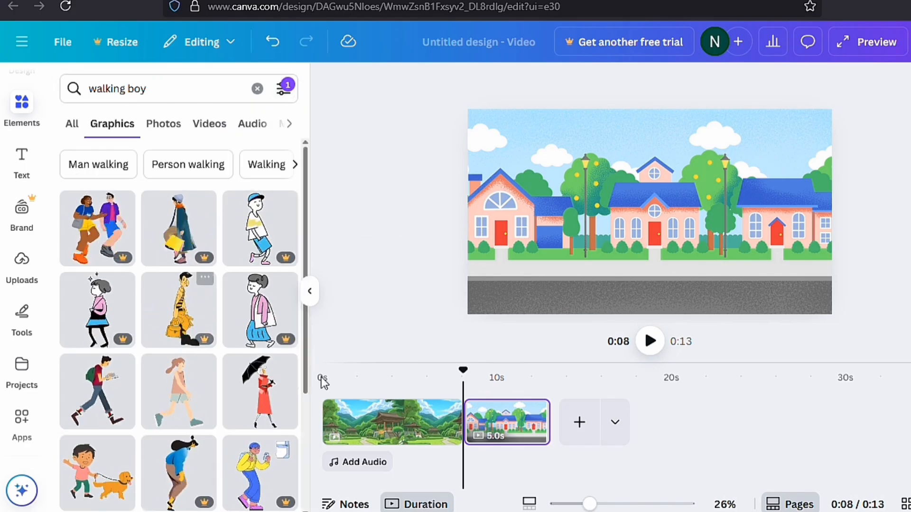
# Step: Add the walking figure with a green backpack, shrink it and place it at the left end of the sidewalk
pyautogui.scroll(-3, 180, 332)
pyautogui.click(97, 325)
pyautogui.moveTo(711, 130); pyautogui.dragTo(633, 236)
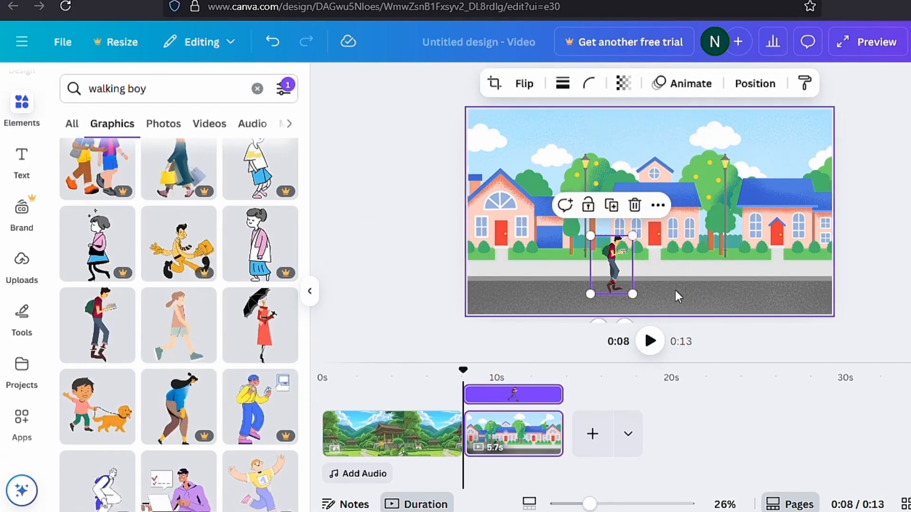
pyautogui.moveTo(612, 264); pyautogui.dragTo(489, 247)
pyautogui.click(546, 213)
# Step: Add the striding woman with shopping bags, shrink her and place her on the sidewalk just ahead of the backpack walker
pyautogui.moveTo(308, 259); pyautogui.dragTo(310, 334)
pyautogui.click(182, 435)
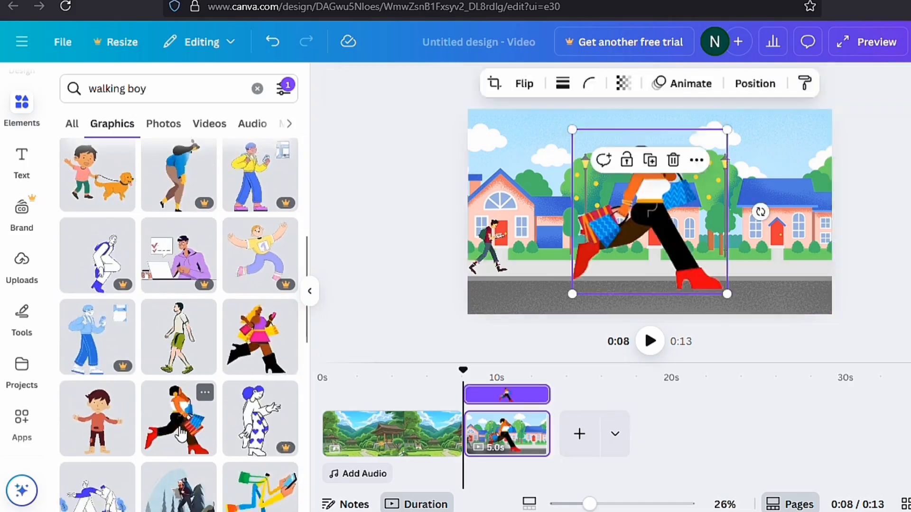
pyautogui.moveTo(726, 132); pyautogui.dragTo(643, 222)
pyautogui.moveTo(610, 259); pyautogui.dragTo(547, 234)
pyautogui.moveTo(580, 197); pyautogui.dragTo(558, 218)
# Step: Search the animated graphics for "cars" in place of the walking boy search
pyautogui.moveTo(306, 309); pyautogui.dragTo(308, 433)
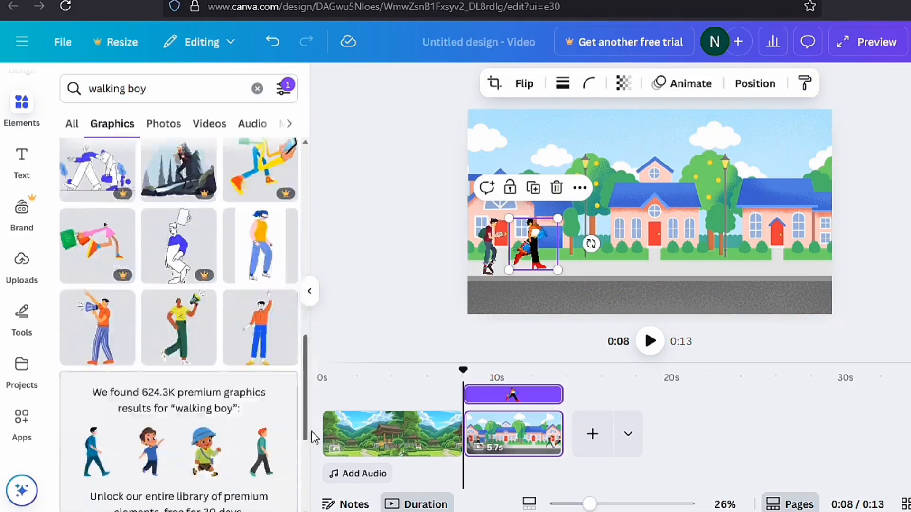
pyautogui.click(190, 89)
pyautogui.press('BackSpace')
pyautogui.press('BackSpace')
pyautogui.press('BackSpace')
pyautogui.press('BackSpace')
pyautogui.press('BackSpace')
pyautogui.press('BackSpace')
pyautogui.press('BackSpace')
pyautogui.press('BackSpace')
pyautogui.press('BackSpace')
pyautogui.press('BackSpace')
pyautogui.press('BackSpace')
pyautogui.write('cars')
pyautogui.press('Return')
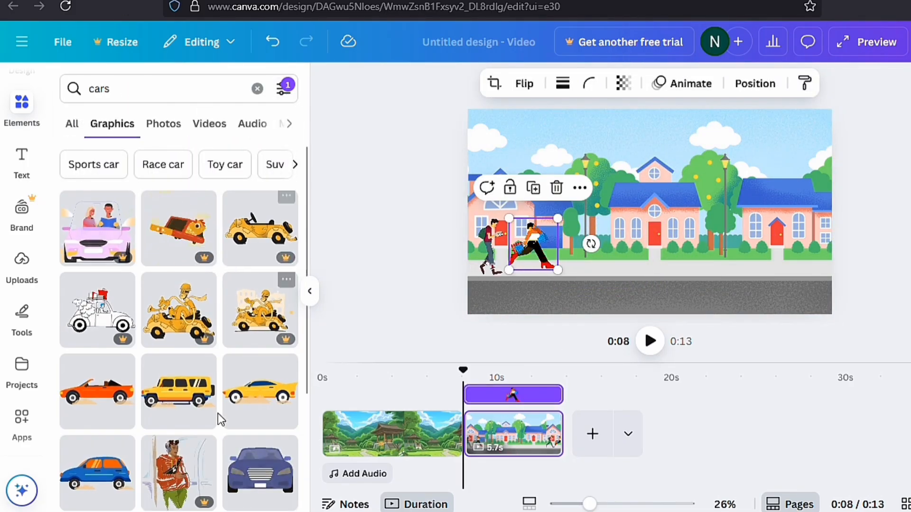
# Step: Add the orange convertible, shrink it and place it at the right end of the road
pyautogui.click(116, 399)
pyautogui.moveTo(811, 155); pyautogui.dragTo(643, 286)
pyautogui.moveTo(569, 249); pyautogui.dragTo(784, 294)
# Step: Create a custom animation path moving the shopping woman along the sidewalk to the page's right edge, with the Steady movement style
pyautogui.click(535, 242)
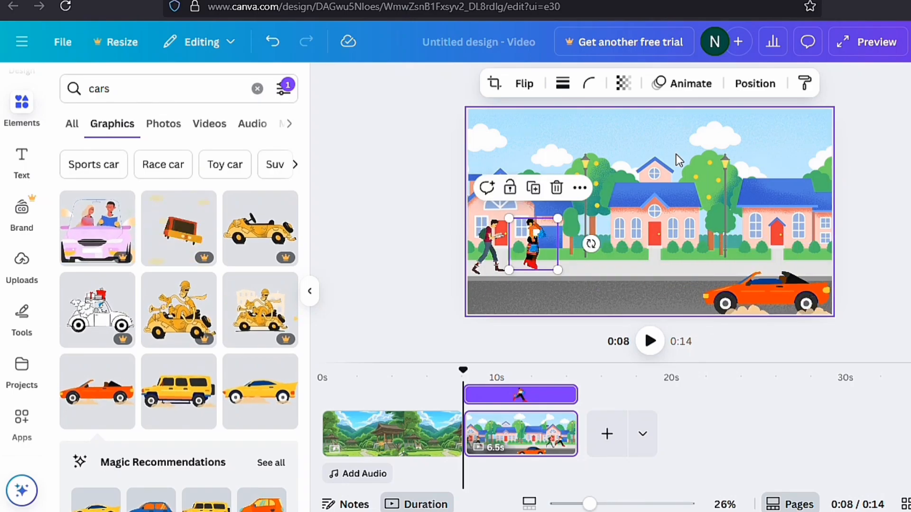
pyautogui.click(683, 87)
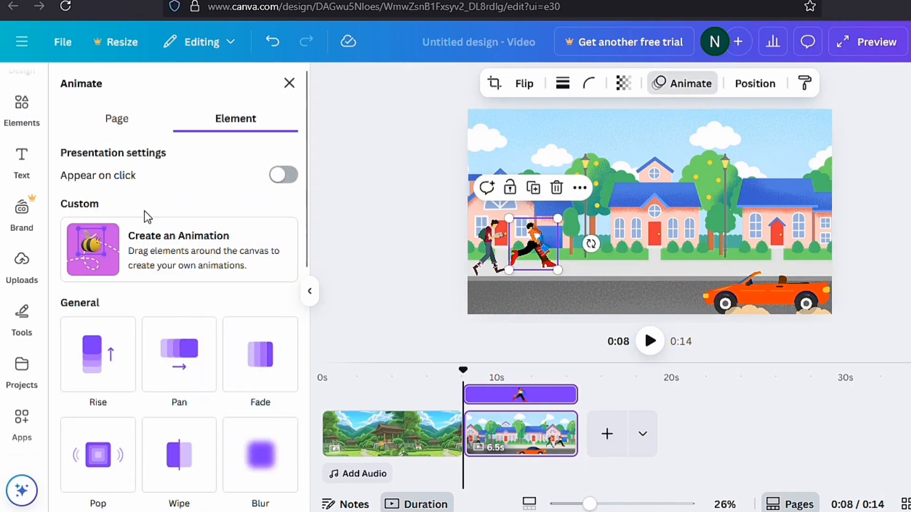
pyautogui.click(142, 246)
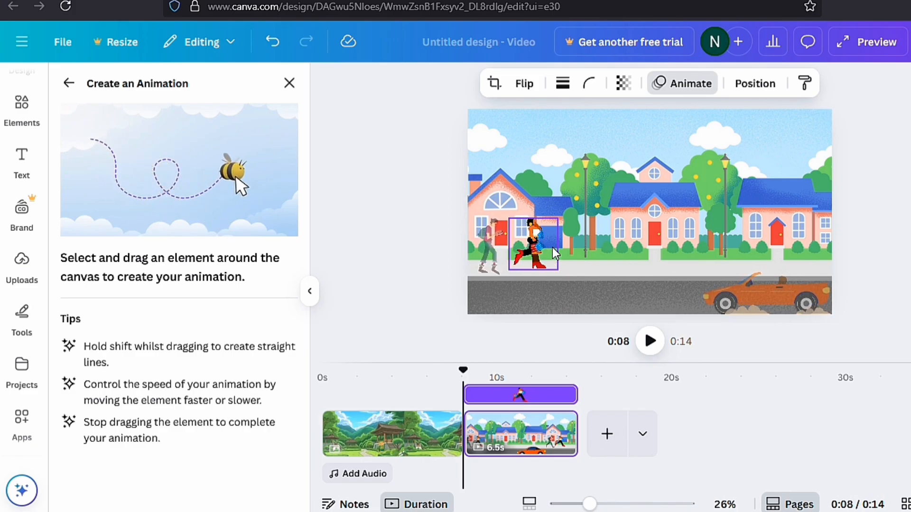
pyautogui.moveTo(552, 246); pyautogui.dragTo(831, 250)
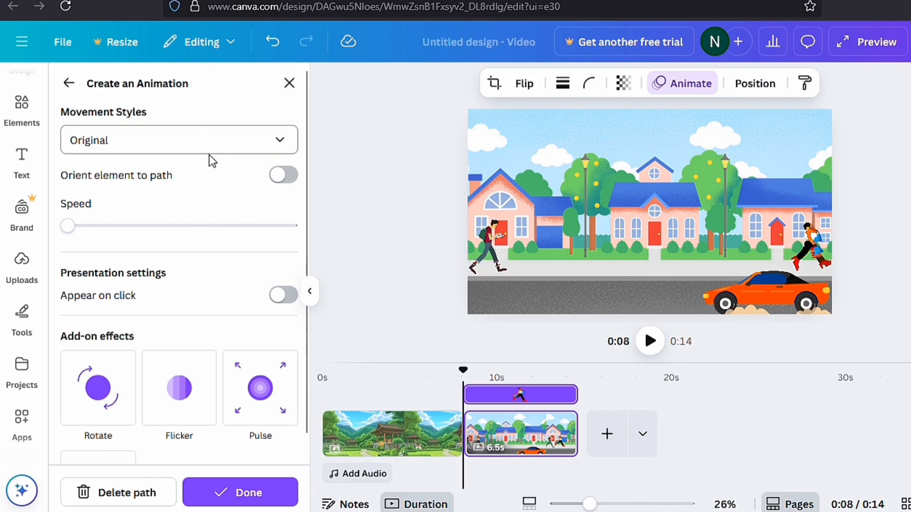
pyautogui.click(283, 145)
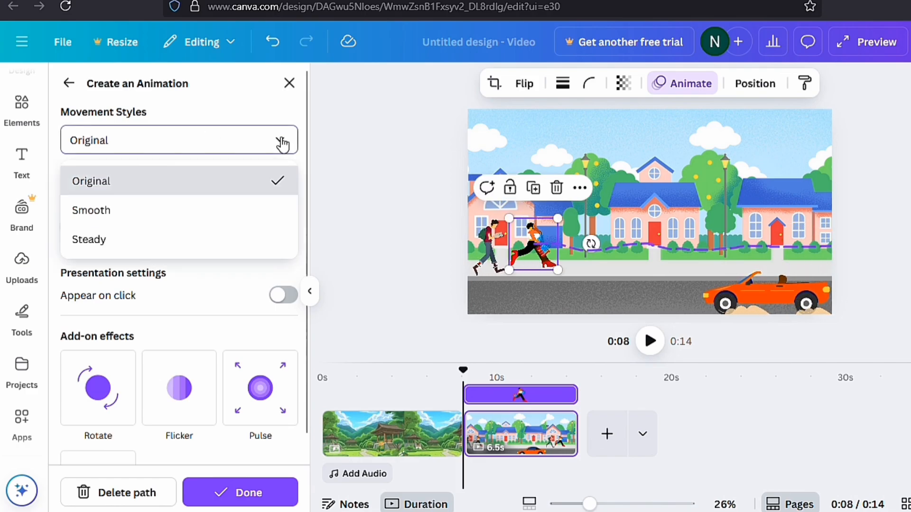
pyautogui.click(171, 243)
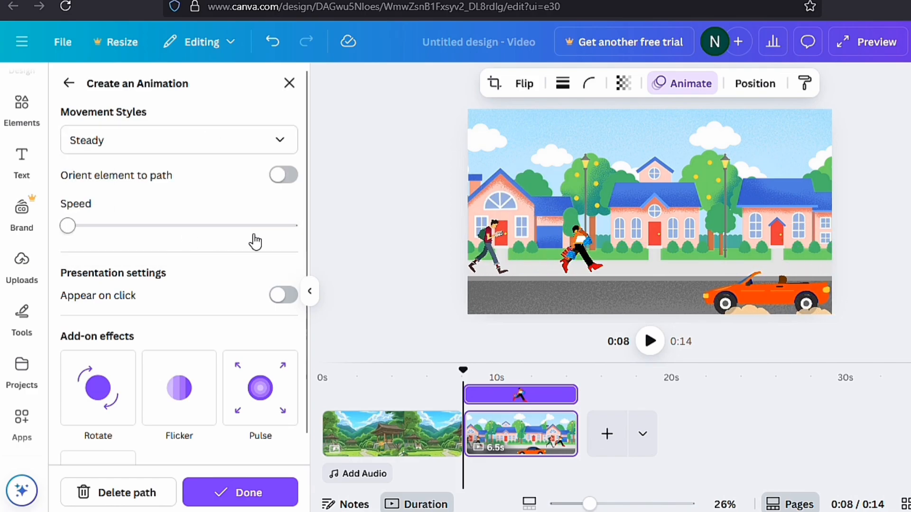
# Step: Create a custom animation path moving the backpack walker forward along the sidewalk, with the Steady movement style
pyautogui.click(498, 240)
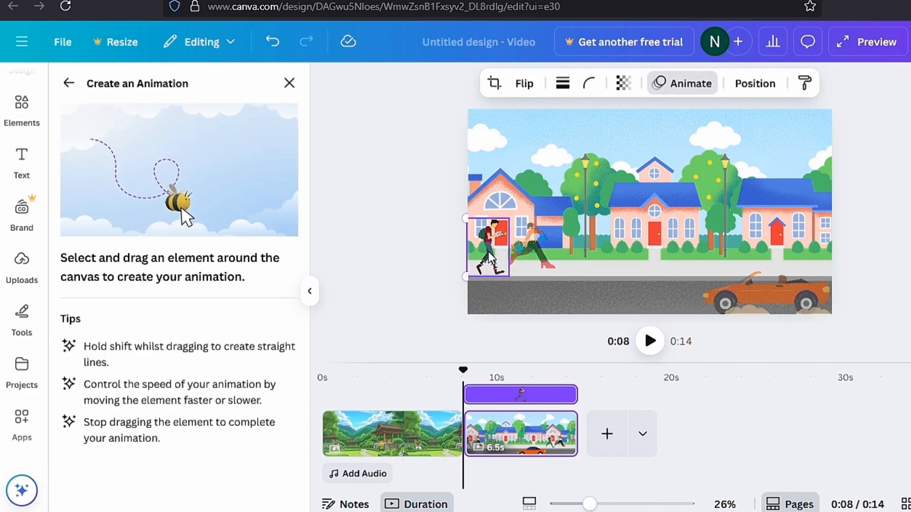
pyautogui.moveTo(491, 247)
pyautogui.mouseDown()
pyautogui.moveTo(557, 260)
pyautogui.moveTo(617, 252)
pyautogui.mouseUp()
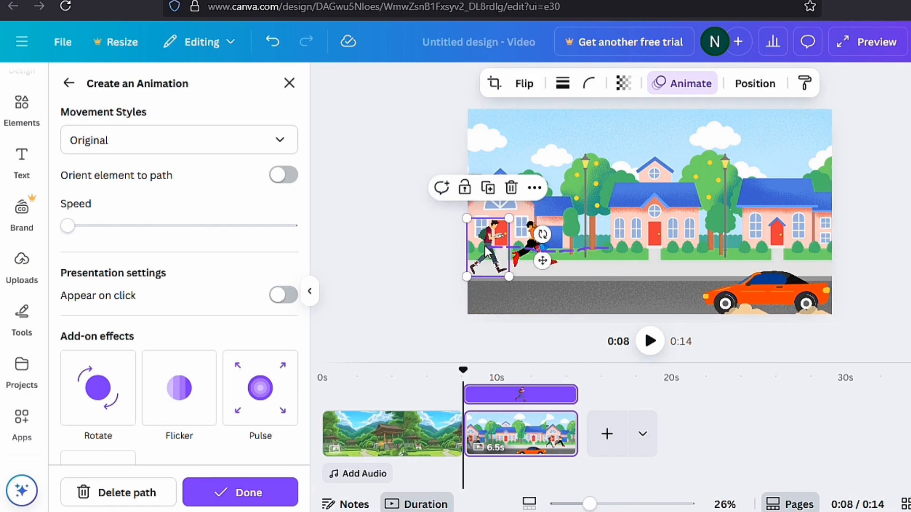
pyautogui.click(279, 142)
pyautogui.click(204, 241)
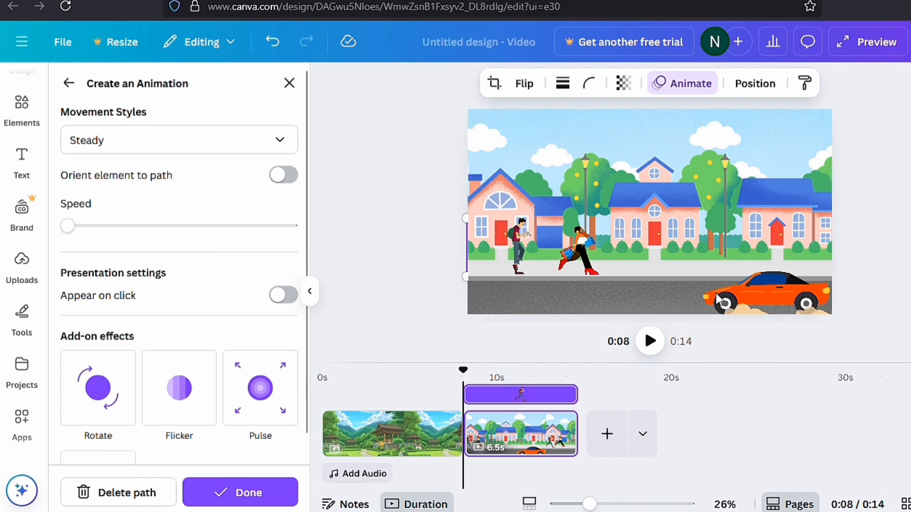
# Step: Create a custom animation path driving the orange convertible leftward along the road, with the Steady movement style
pyautogui.moveTo(756, 289)
pyautogui.mouseDown()
pyautogui.moveTo(761, 301)
pyautogui.moveTo(579, 309)
pyautogui.mouseUp()
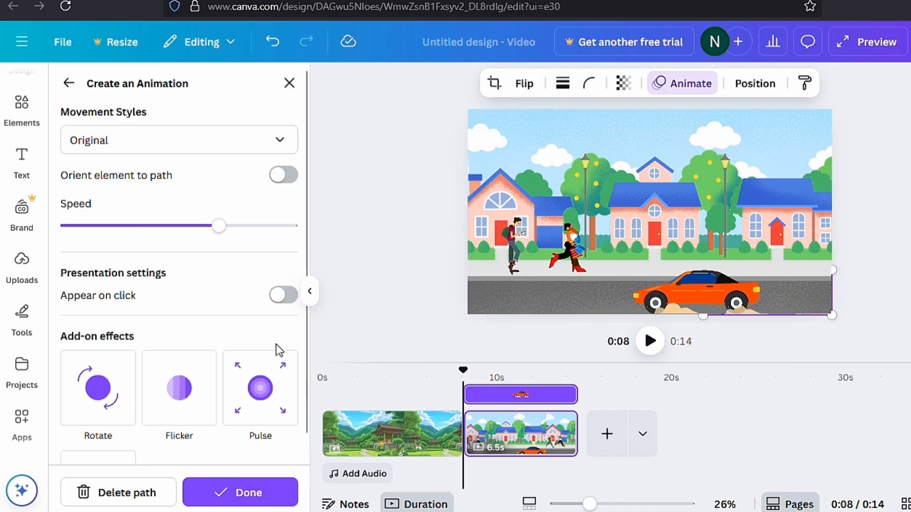
pyautogui.click(233, 147)
pyautogui.click(177, 241)
pyautogui.click(606, 321)
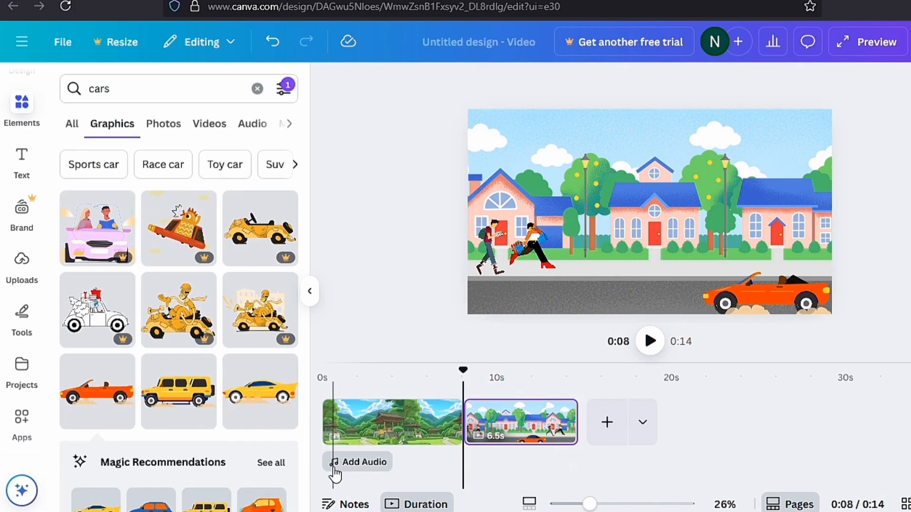
# Step: Clear the cars search and search the audio library for "upbeat instrumental"
pyautogui.click(258, 88)
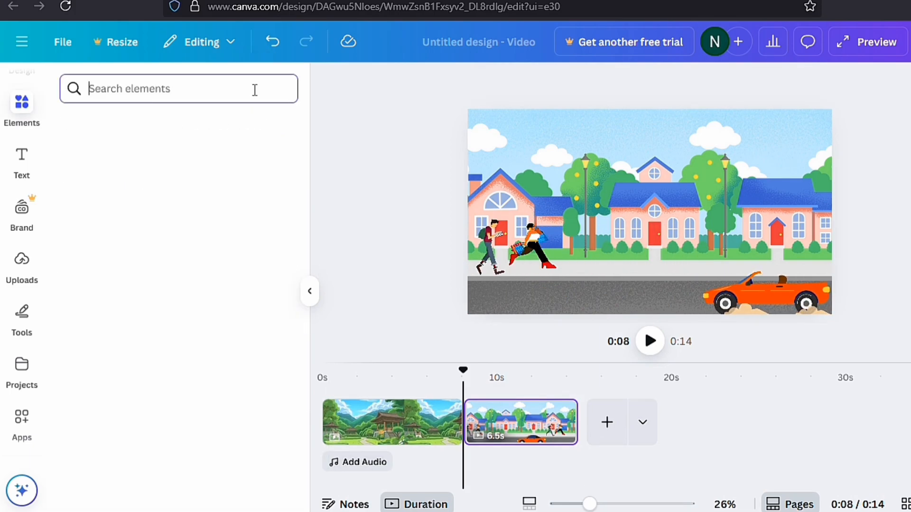
pyautogui.click(307, 295)
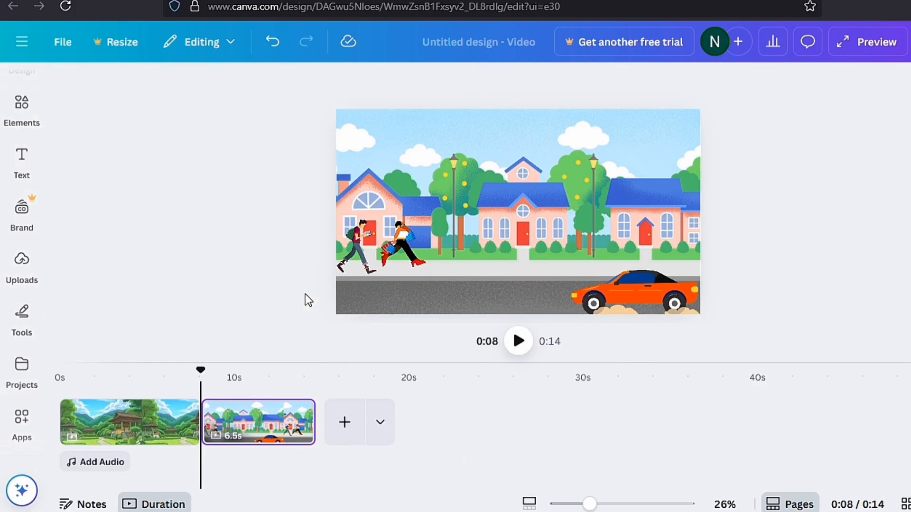
pyautogui.click(99, 463)
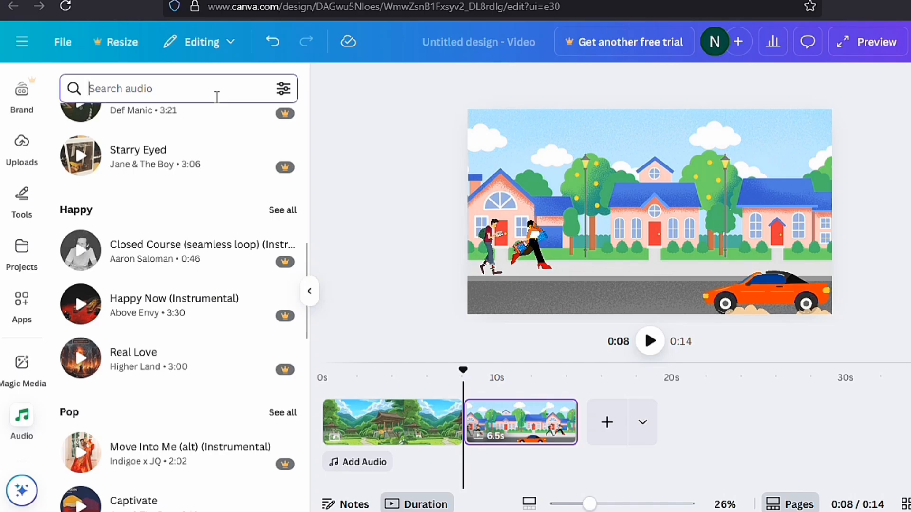
pyautogui.write('upbeat')
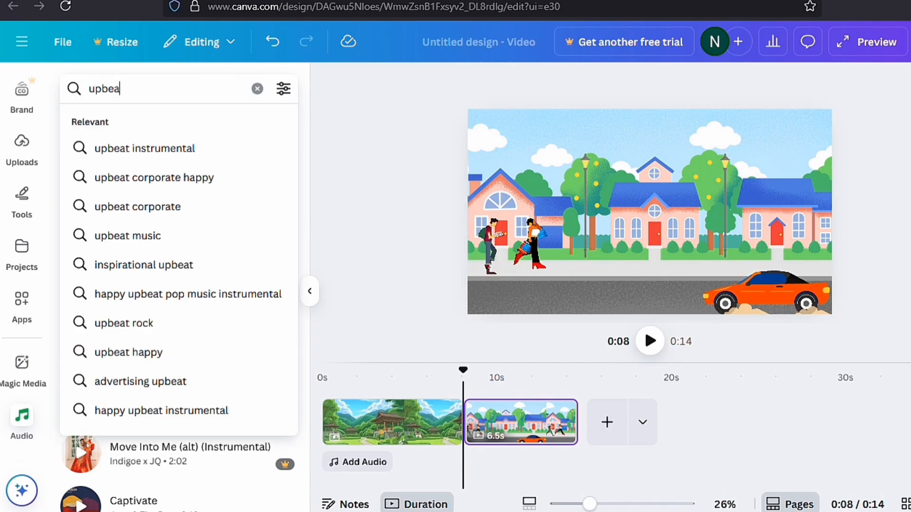
pyautogui.click(156, 151)
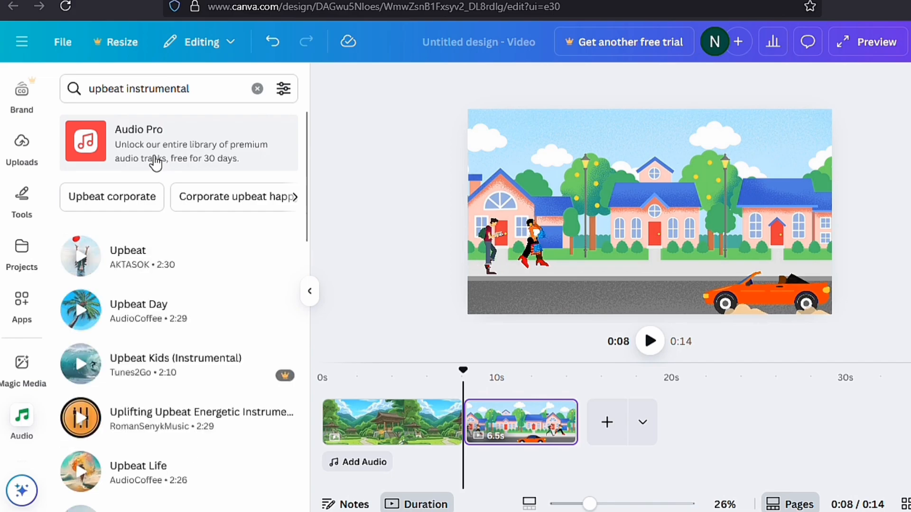
# Step: Add the "Upbeat" track and extend its start back to 0s so it spans both scenes for 14.6 s
pyautogui.click(138, 268)
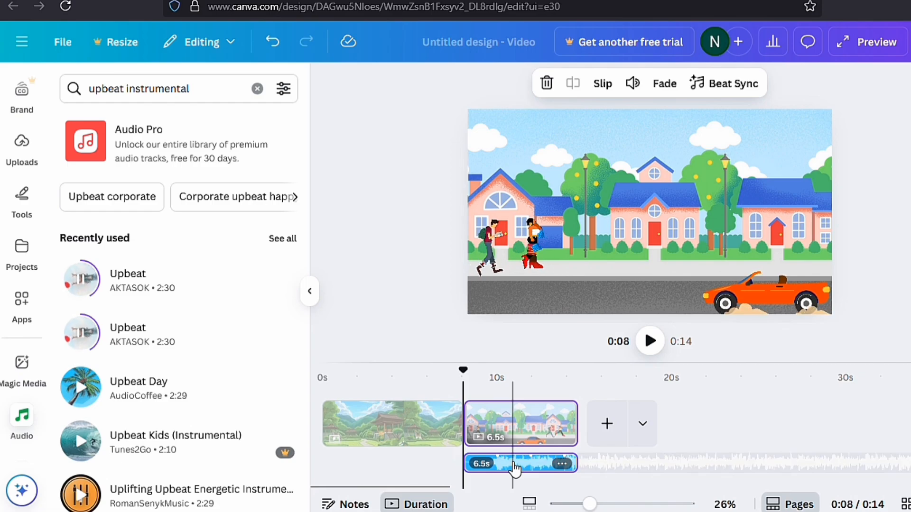
pyautogui.moveTo(463, 463); pyautogui.dragTo(340, 463)
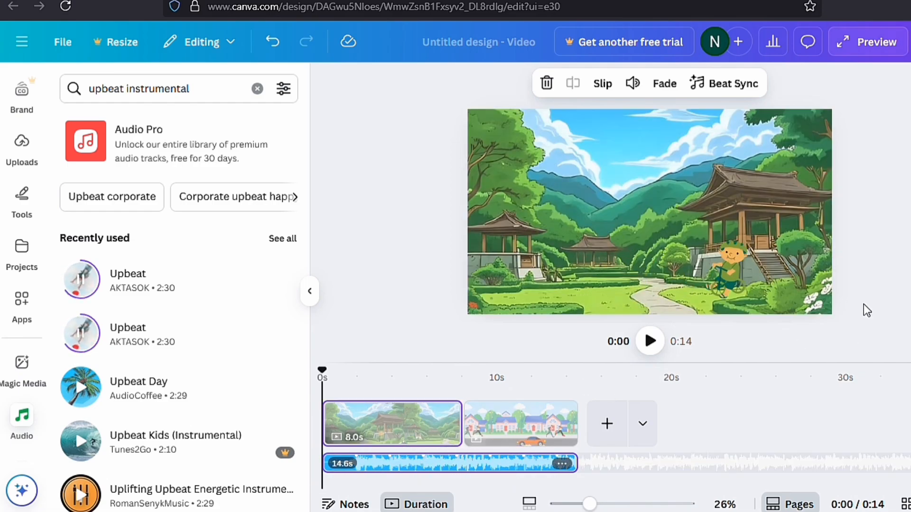
pyautogui.click(894, 255)
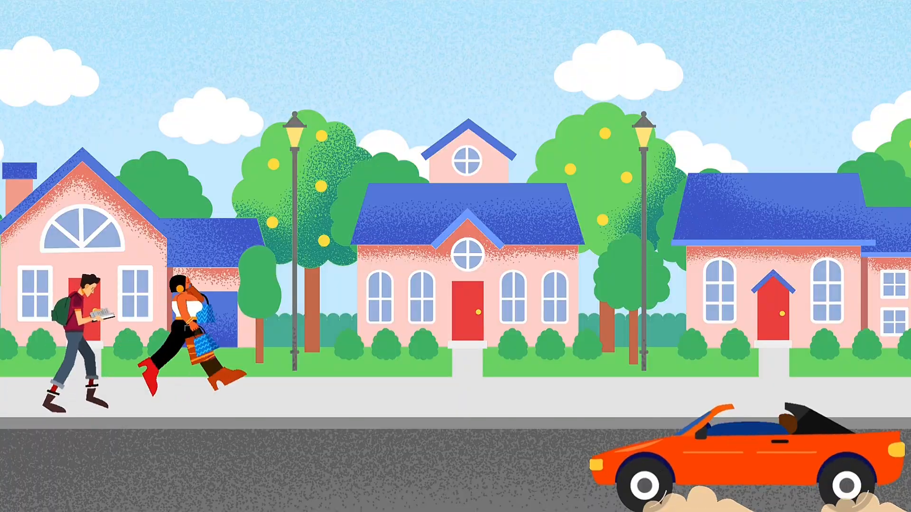